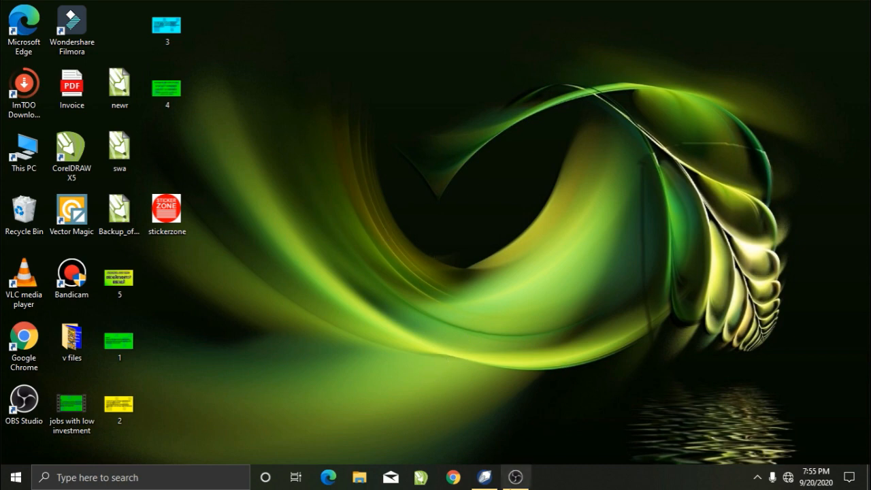
Step: Switch to CorelDRAW and look over the heartbeat designs on the page of the D7.cdr cutting file
left_click(484, 480)
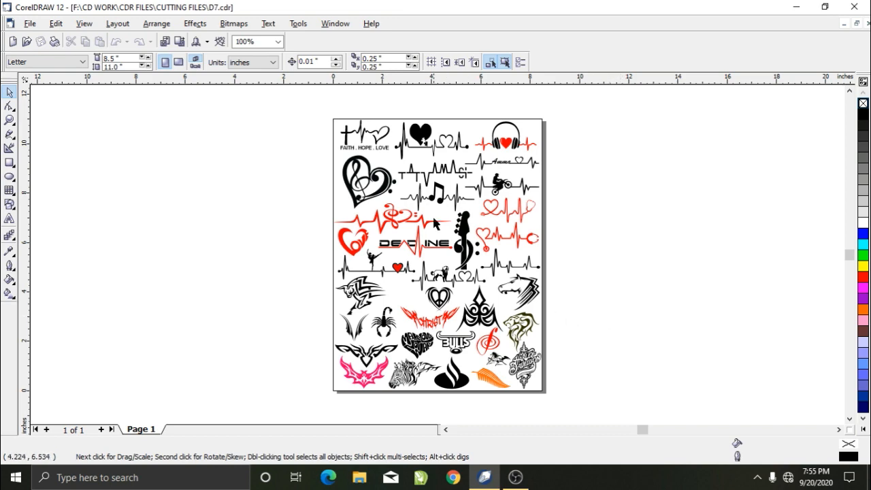
scroll(434, 198, "up", 3)
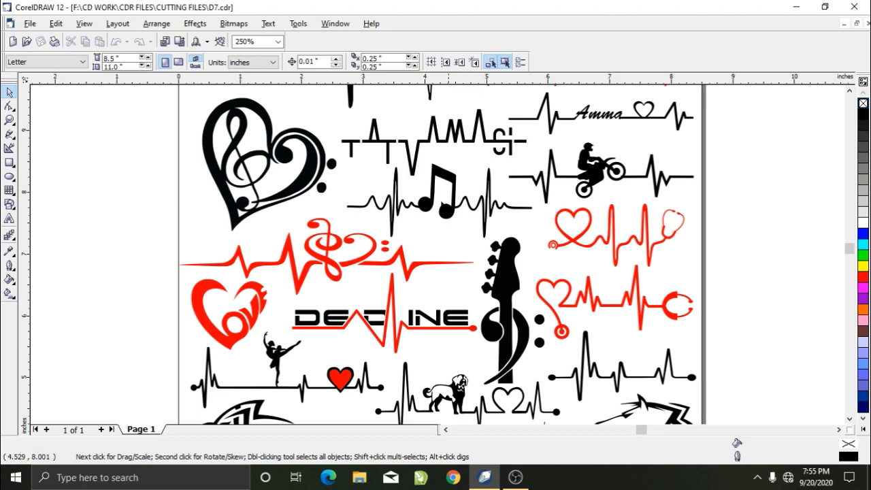
scroll(482, 213, "down", 1)
scroll(481, 213, "down", 1)
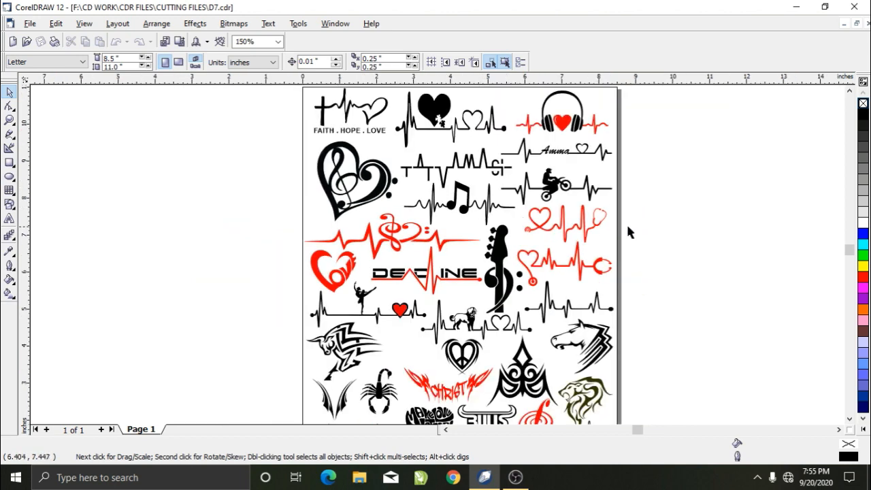
scroll(697, 204, "up", 1)
scroll(676, 200, "down", 1)
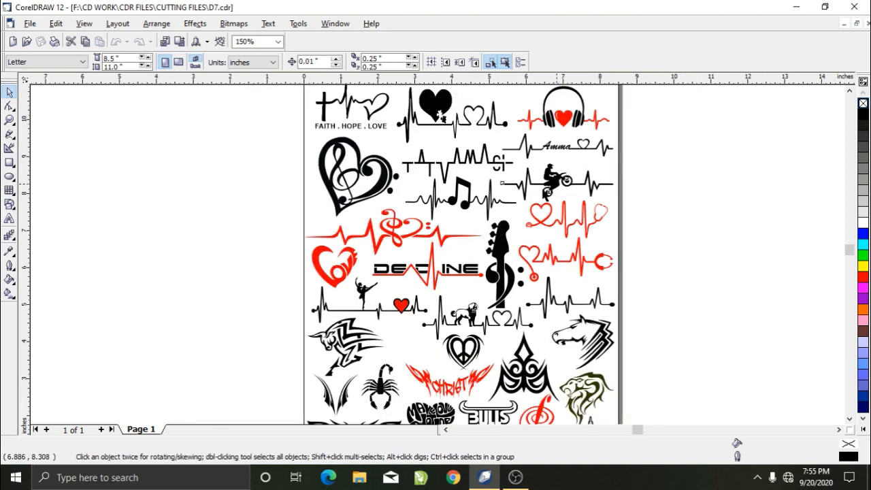
Step: Move the motorbike heartbeat design out beside the page, examine it up close, and undo the move
left_click_drag(197, 247, 148, 267)
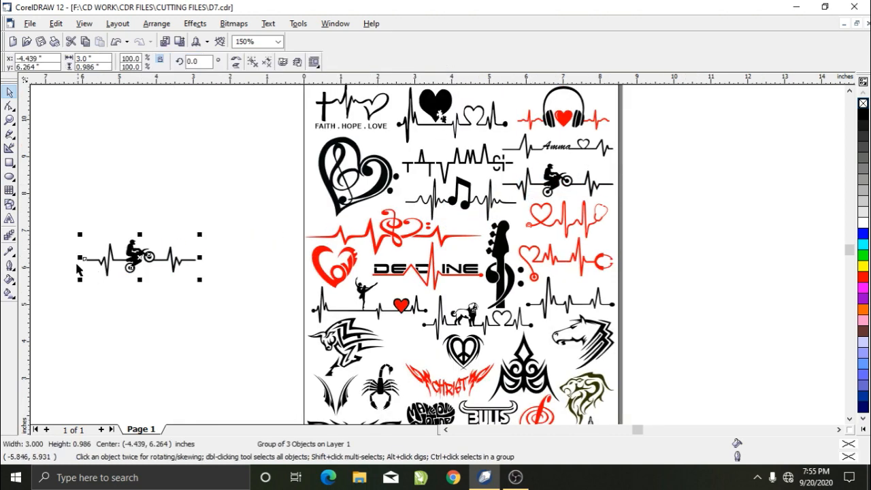
scroll(72, 264, "up", 1)
scroll(75, 269, "up", 3)
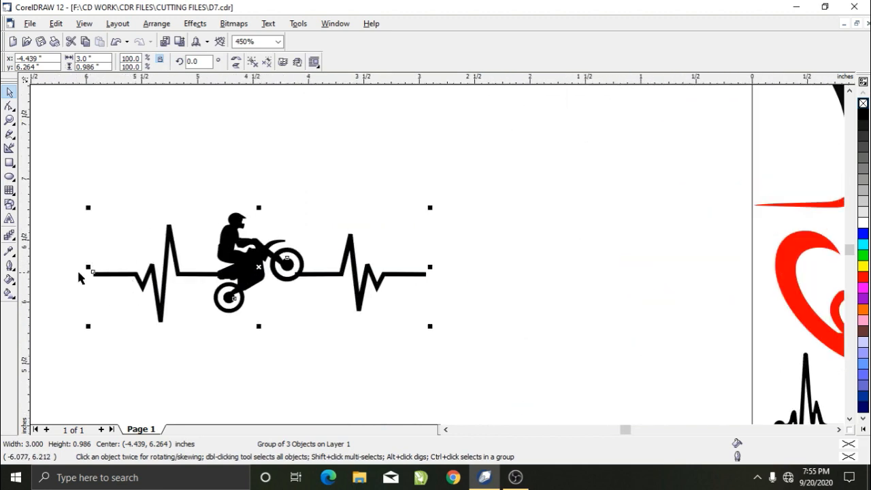
scroll(106, 278, "up", 1)
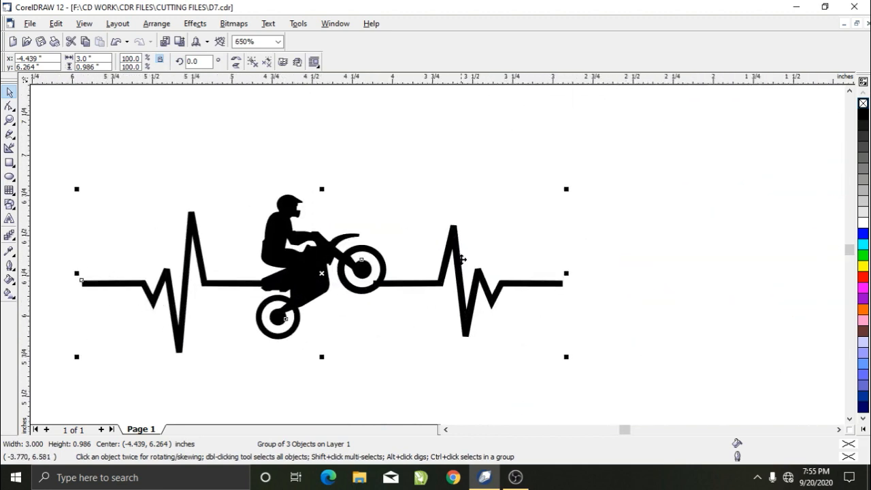
scroll(630, 297, "down", 4)
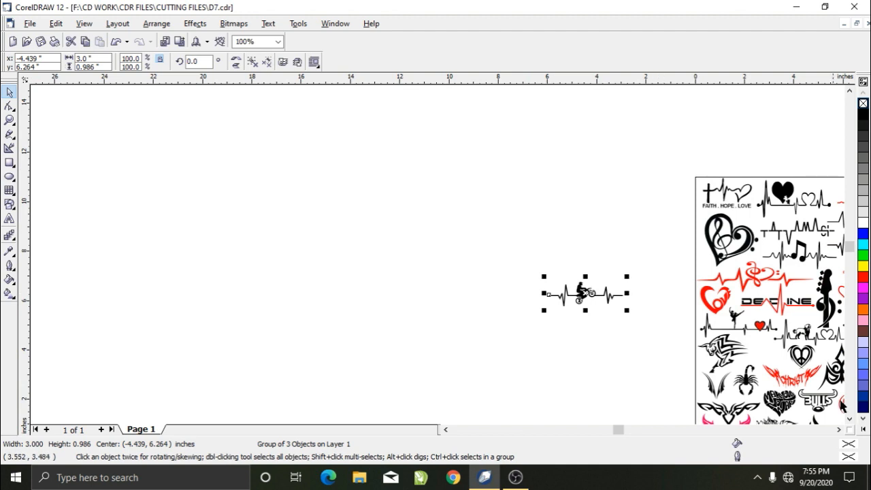
scroll(840, 428, "down", 2)
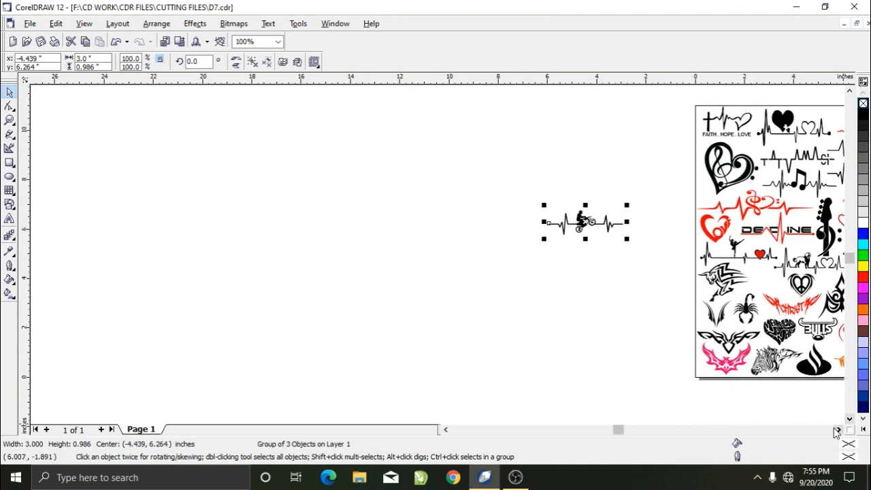
left_click(837, 430)
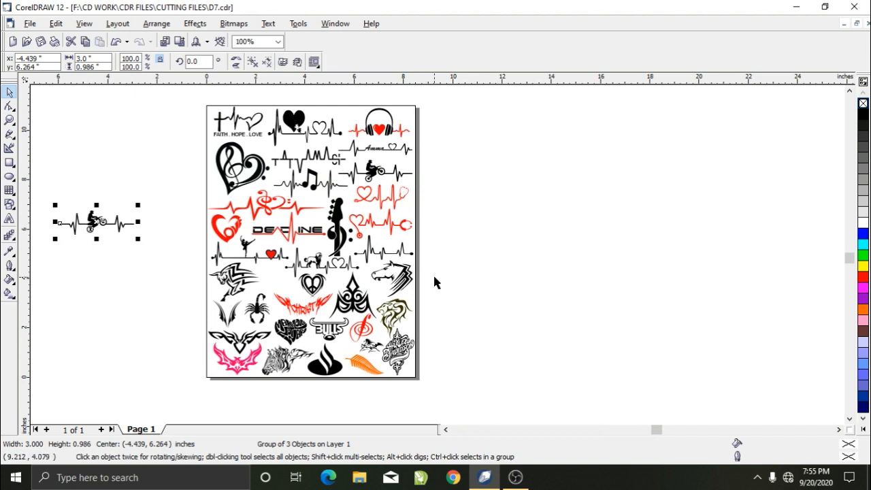
key("ctrl+z")
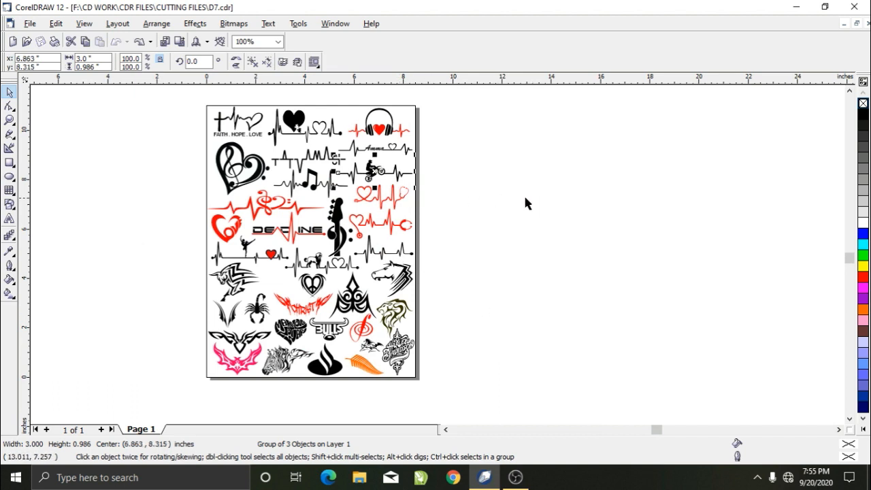
Step: With the Pen tool, draw a flat line beside the page leading into a short peak, a deep dip and a tall peak returning to the baseline
scroll(525, 202, "up", 1)
scroll(653, 224, "up", 1)
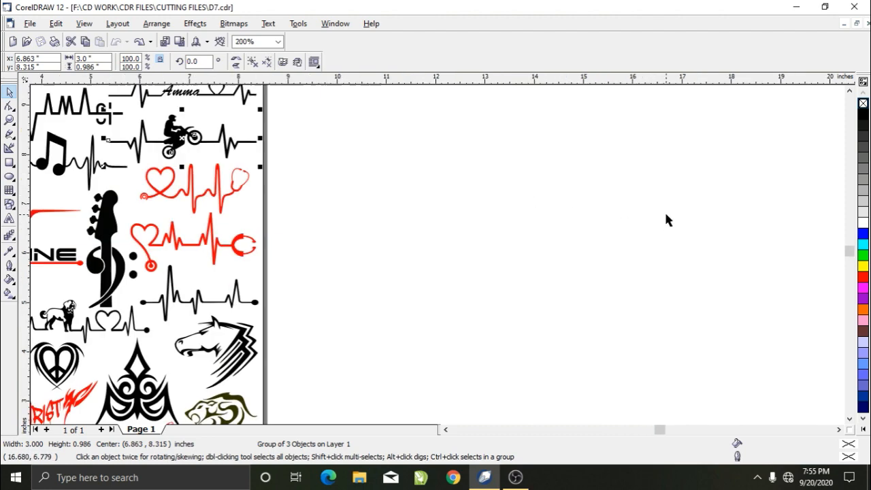
left_click(10, 135)
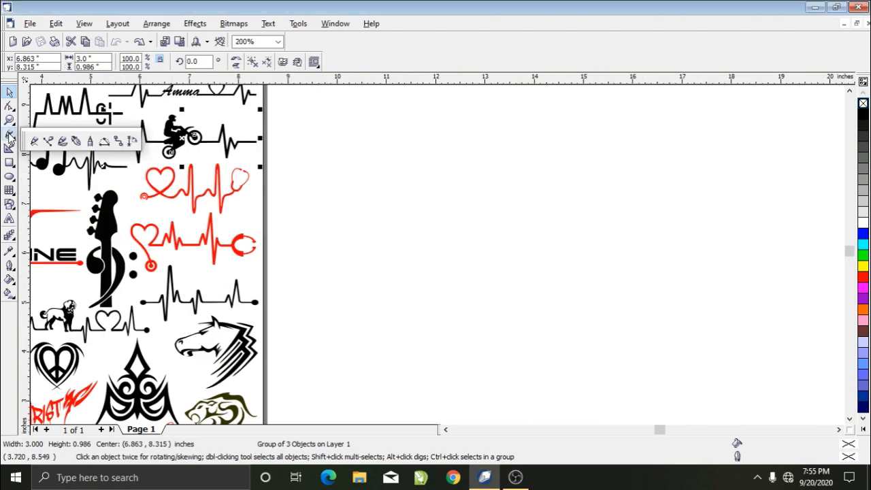
left_click(76, 141)
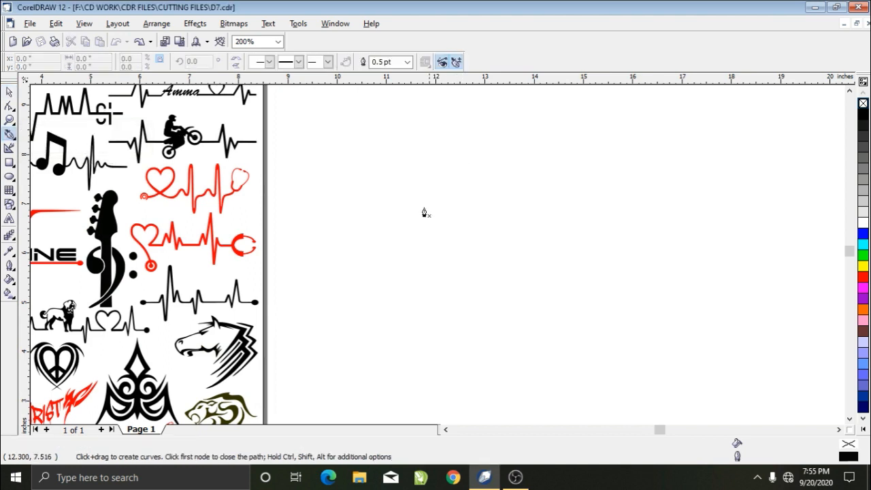
left_click(356, 207)
left_click(448, 207)
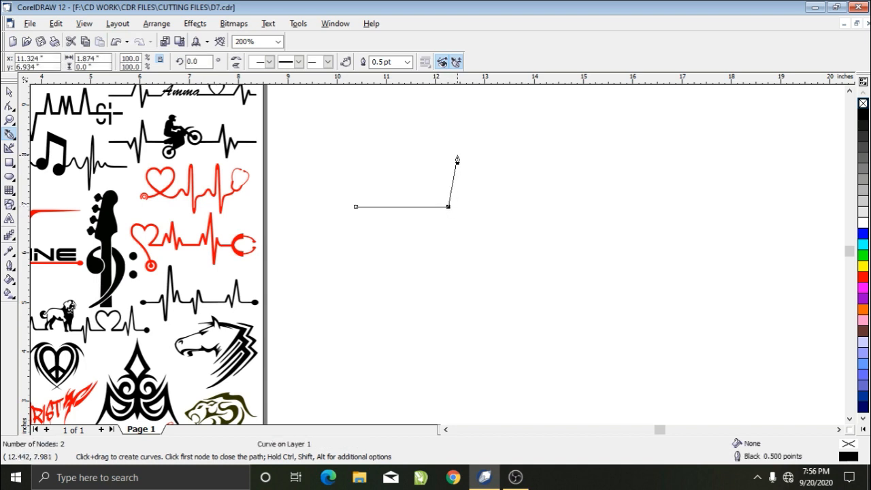
left_click(456, 156)
left_click(465, 264)
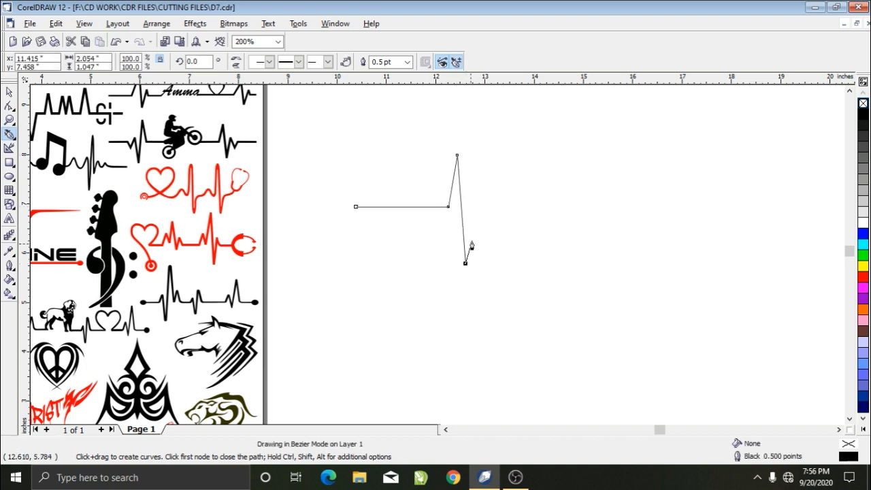
left_click(473, 124)
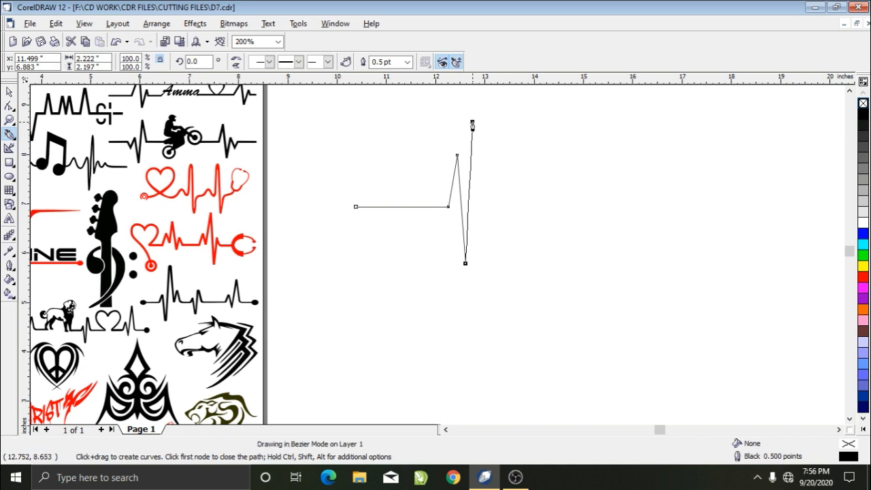
left_click(484, 206)
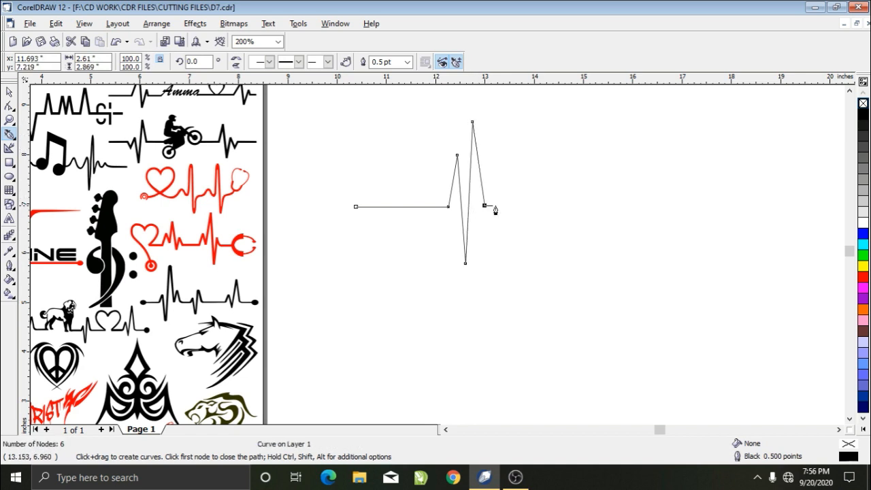
Step: Continue the heartbeat line with a short flat, a second peak and dip, and a flat end, about 4.5 by 3.2 inches overall
left_click(505, 206)
left_click(510, 156)
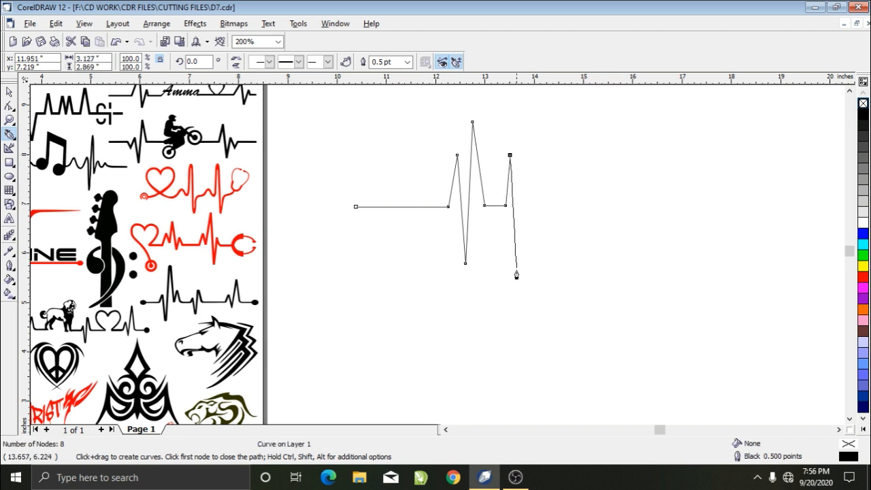
left_click(520, 278)
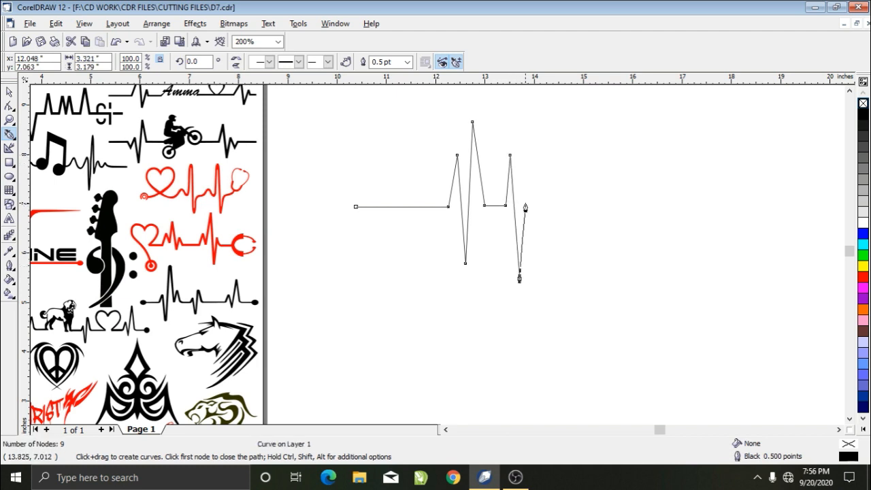
left_click(525, 203)
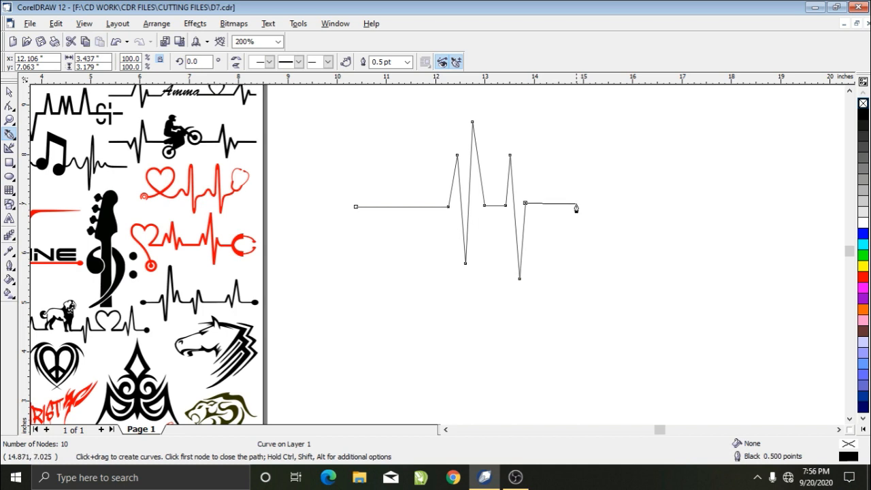
left_click(577, 203)
left_click(9, 92)
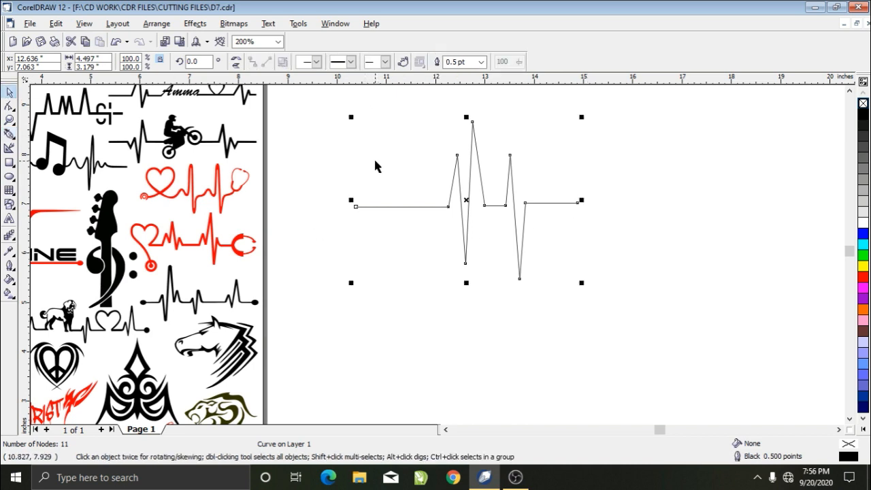
Step: Move the heartbeat line about 1.4 inches farther from the page and about 0.5 inch down
left_click_drag(466, 198, 537, 224)
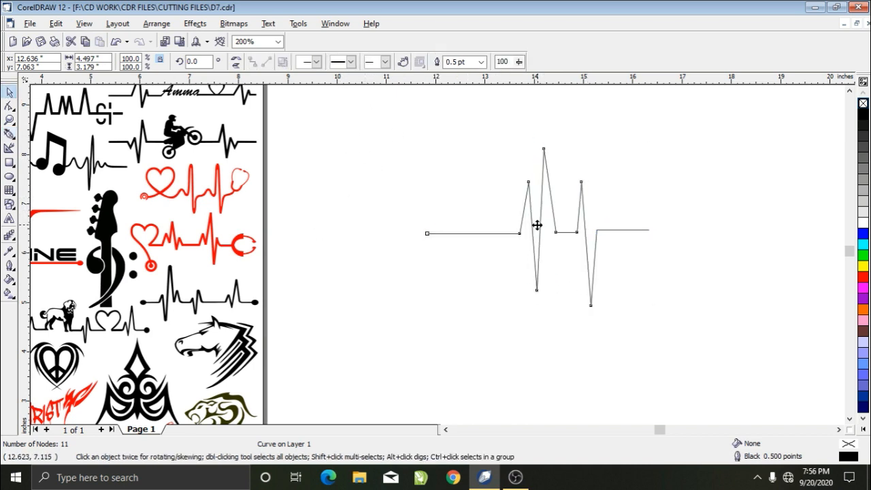
scroll(563, 225, "up", 1)
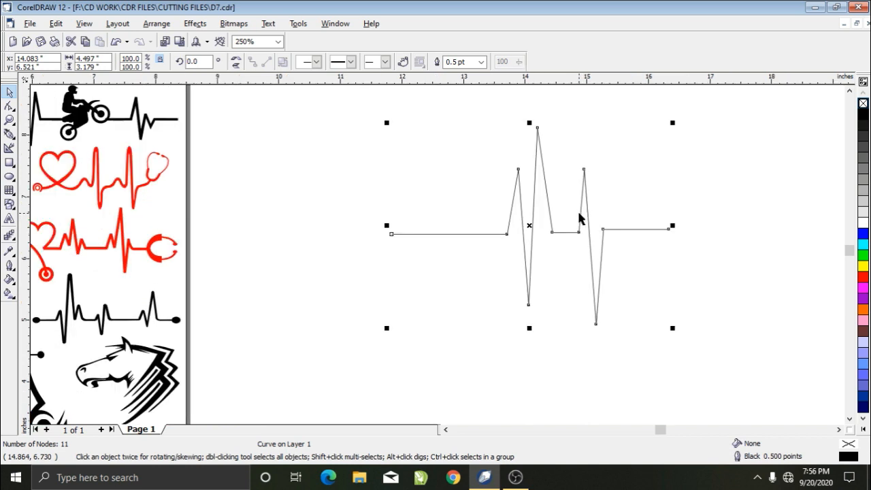
left_click(682, 182)
Step: Set the heartbeat line's outline width to 8.0 pt
left_click_drag(701, 113, 355, 328)
left_click(480, 64)
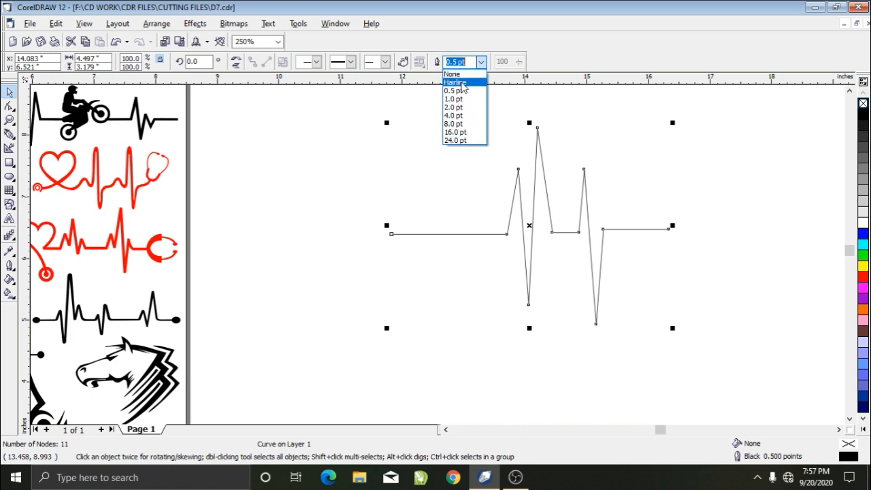
left_click(455, 123)
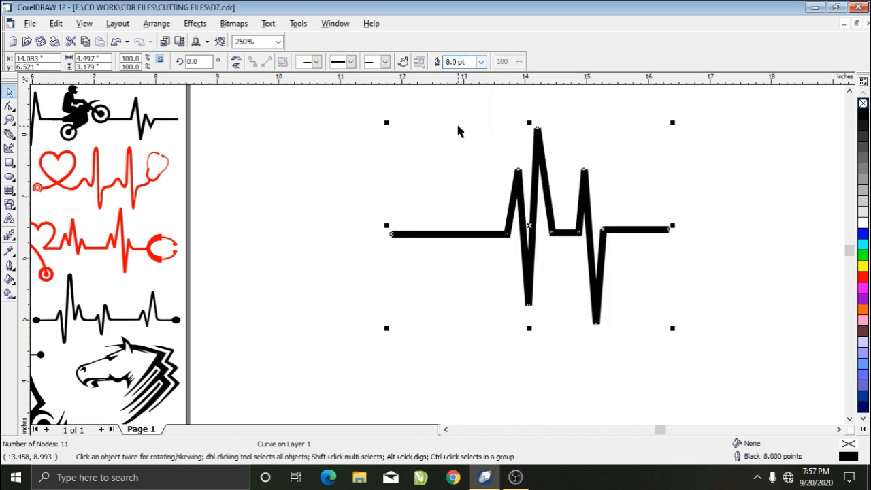
left_click(663, 192)
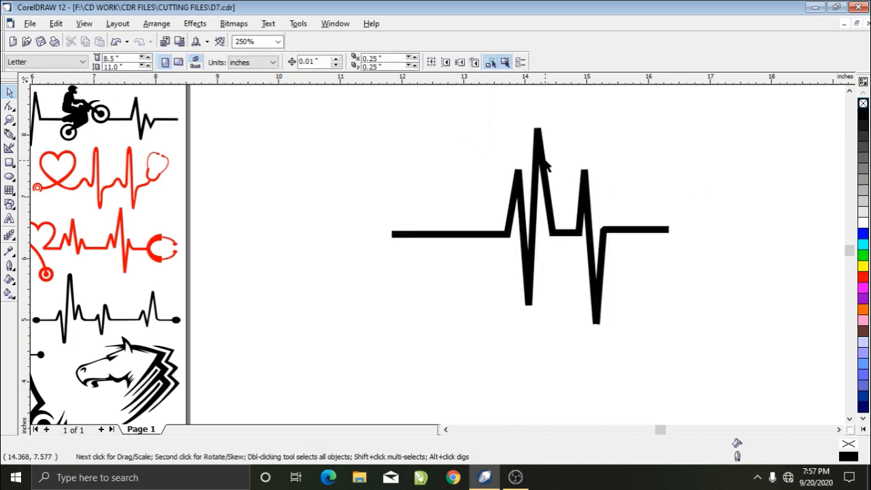
Step: Shift the heartbeat line slightly down and set its outline width to 6.0 pt
left_click_drag(549, 167, 545, 187)
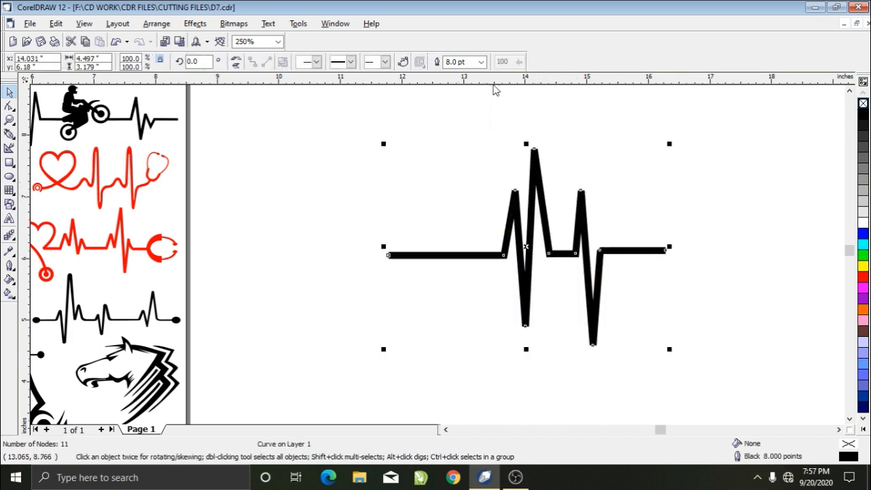
left_click(470, 62)
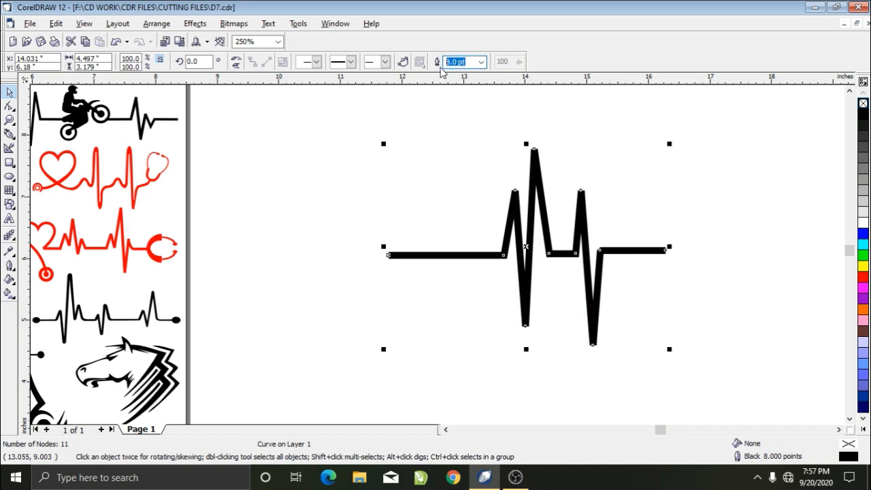
type("6")
key("Return")
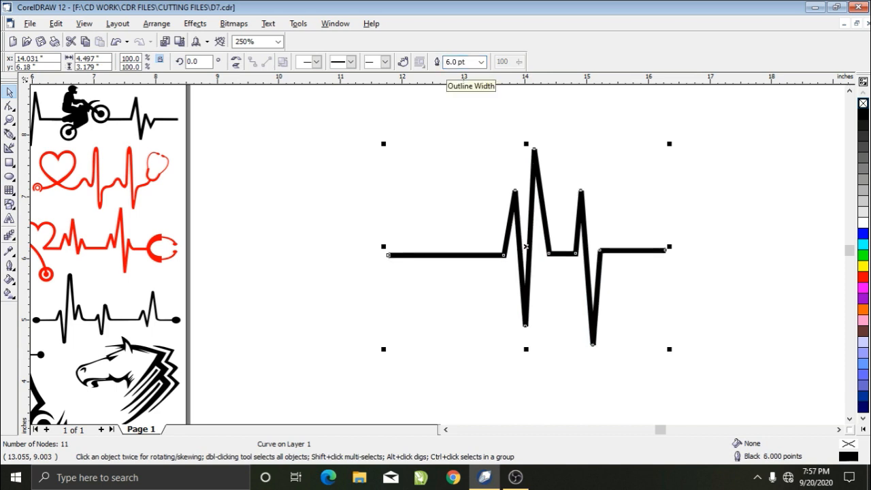
left_click(608, 225)
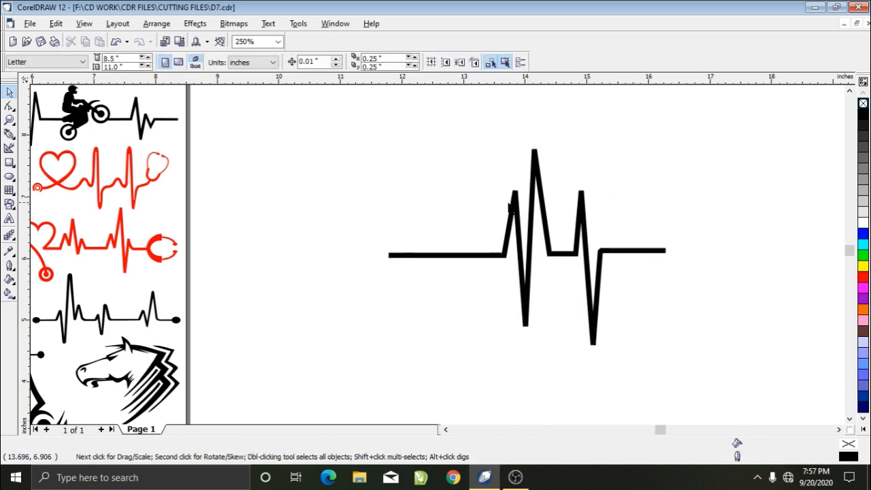
Step: Move the heartbeat line back toward the page, centring it at about x 13.5 and y 6.2 inches
scroll(534, 204, "up", 2)
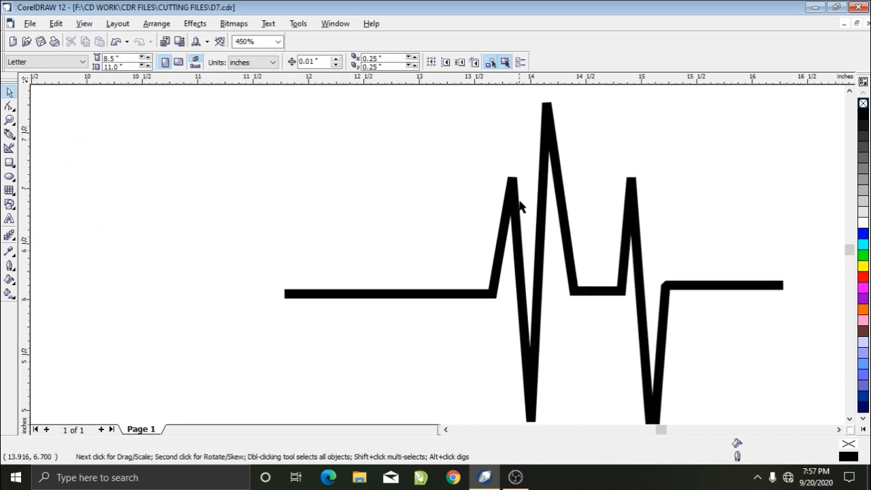
left_click_drag(546, 202, 481, 192)
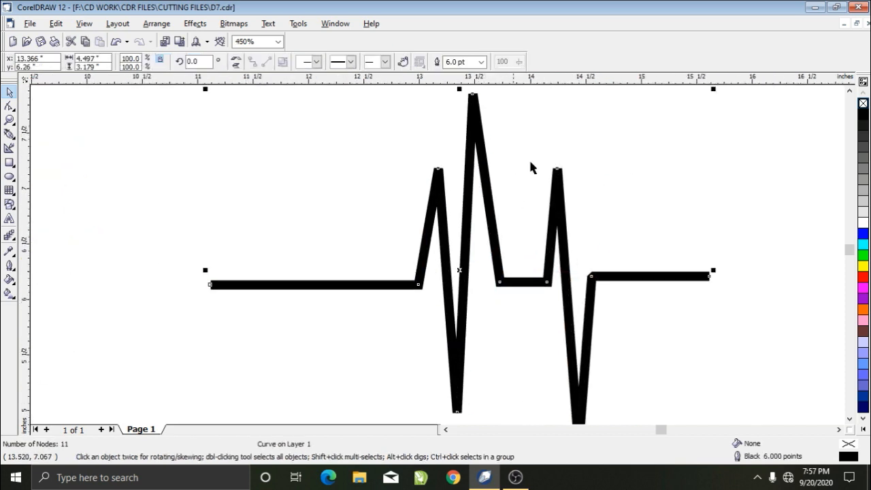
scroll(525, 232, "down", 1)
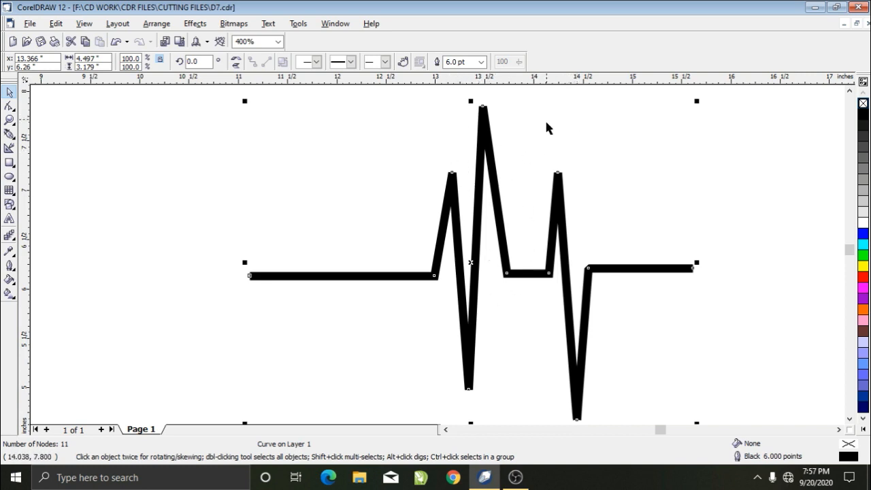
left_click_drag(489, 138, 501, 140)
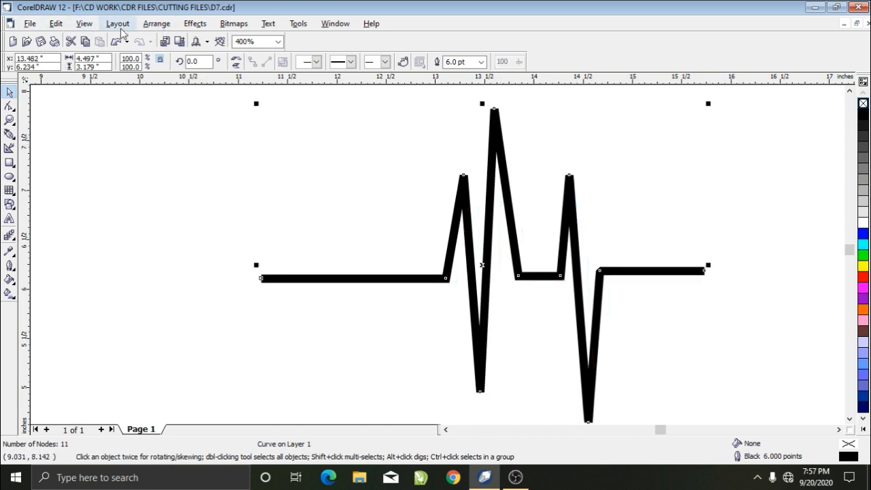
Step: Convert the heartbeat line's outline to an object, then give it no fill and a black outline
left_click(151, 30)
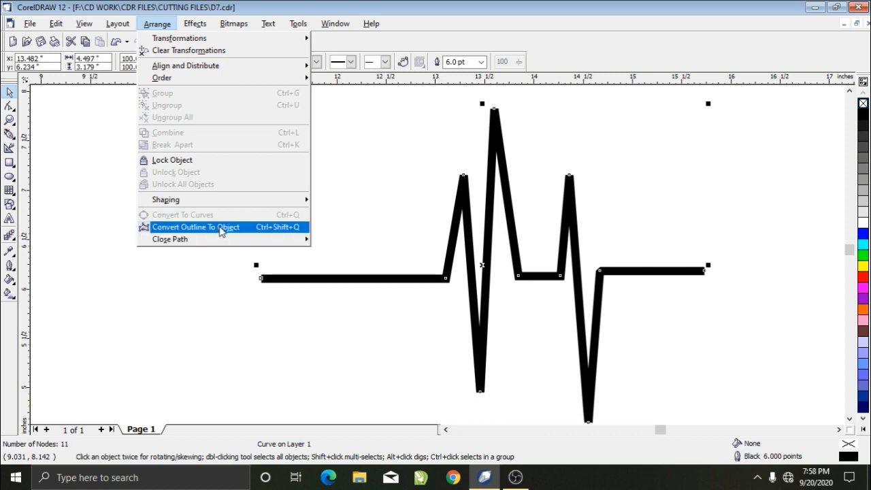
left_click(226, 227)
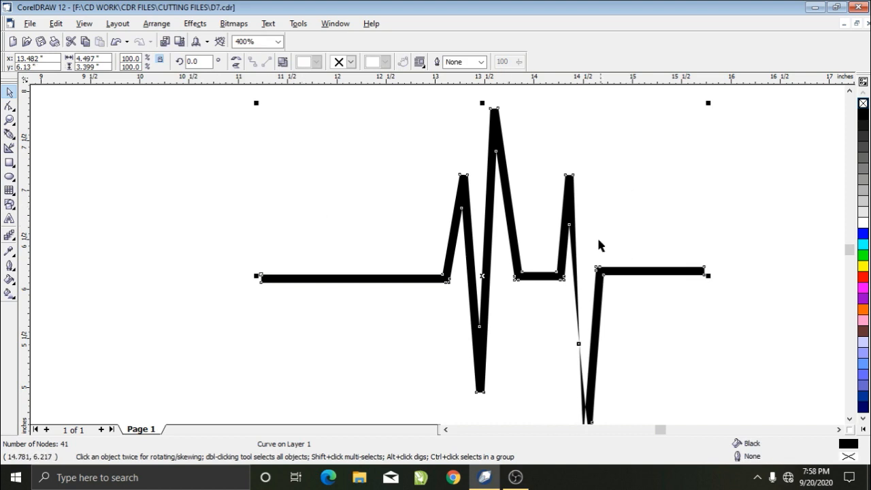
left_click(863, 103)
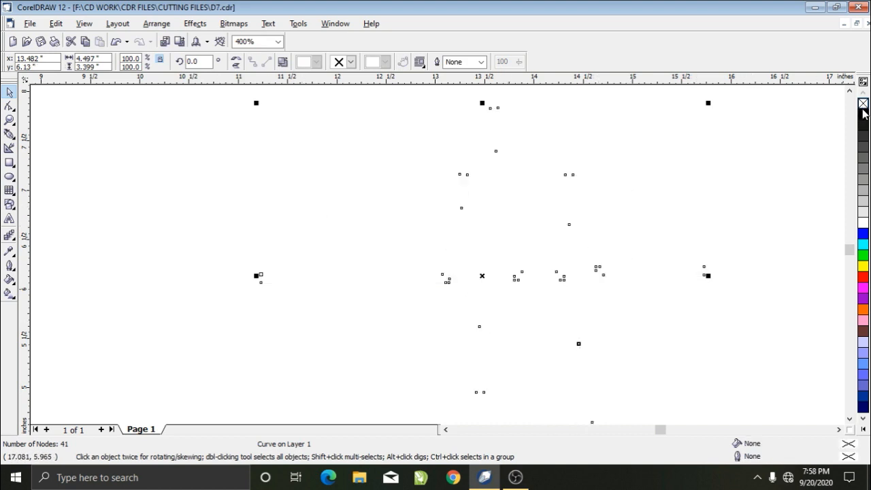
right_click(863, 114)
left_click(608, 369)
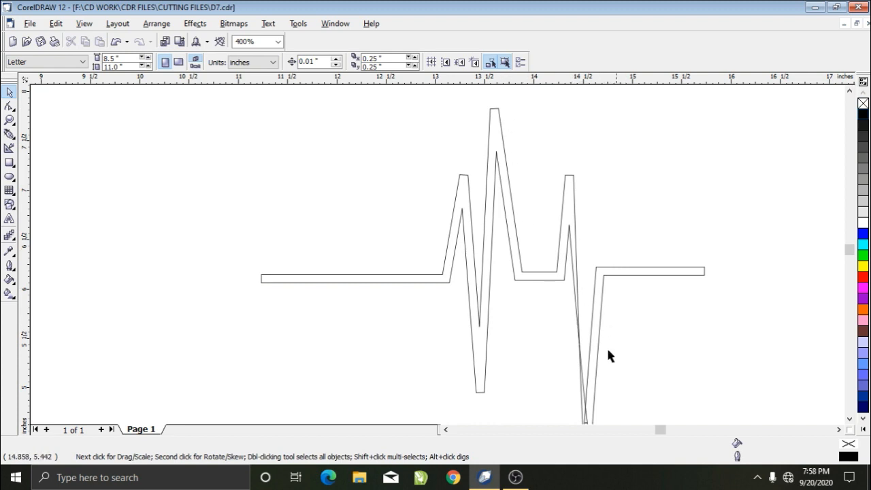
Step: Pull the node where the contours cross in the last trough about 0.14 inch away from the overlap
scroll(579, 333, "up", 2)
scroll(581, 333, "up", 1)
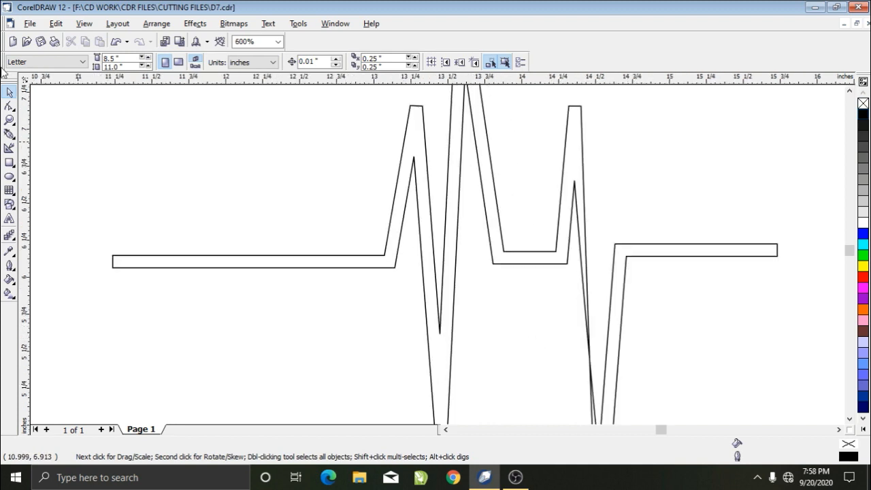
left_click(9, 105)
left_click(579, 176)
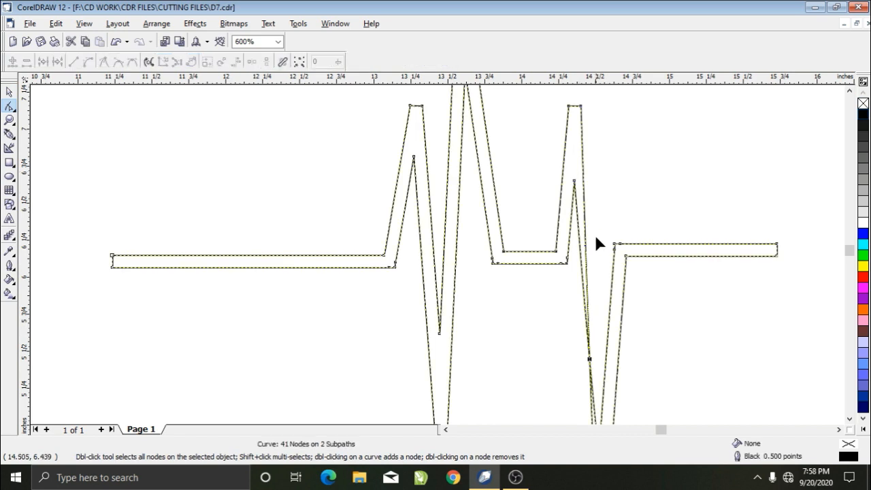
left_click_drag(589, 359, 568, 365)
scroll(590, 362, "down", 1)
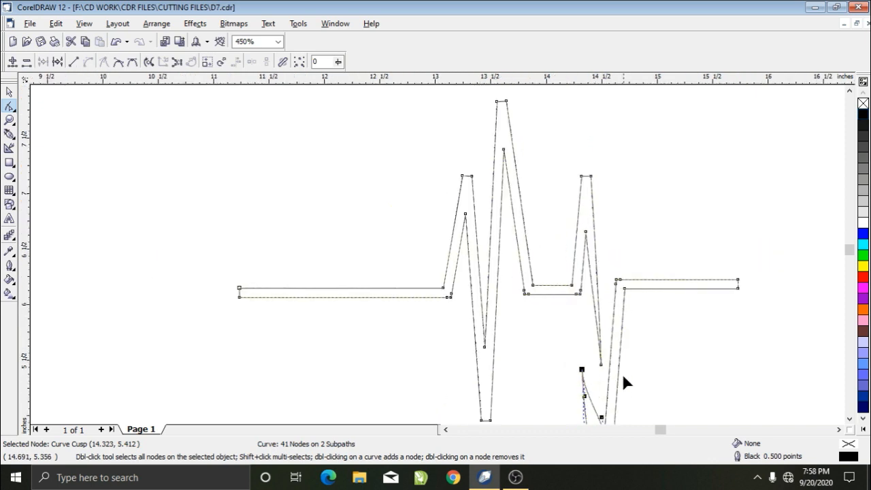
left_click(849, 420)
left_click(849, 420)
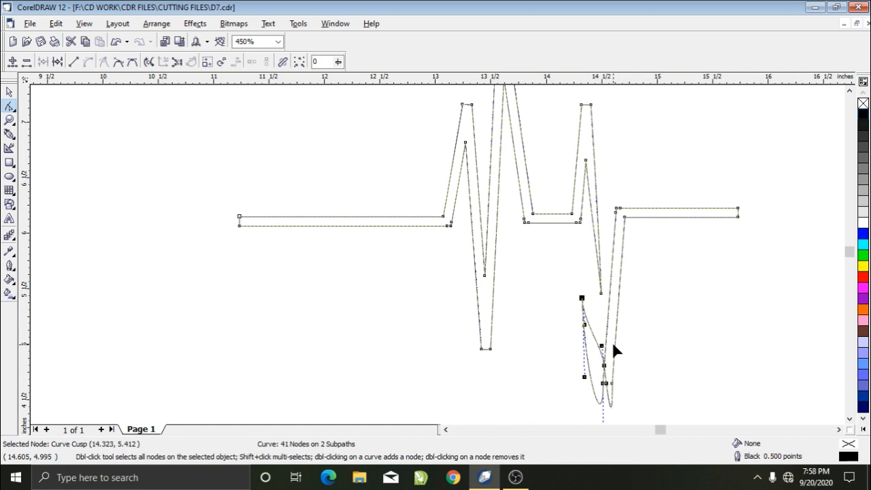
Step: Break the heartbeat outline apart and delete the piece forming the last rising stroke and end line
left_click(9, 93)
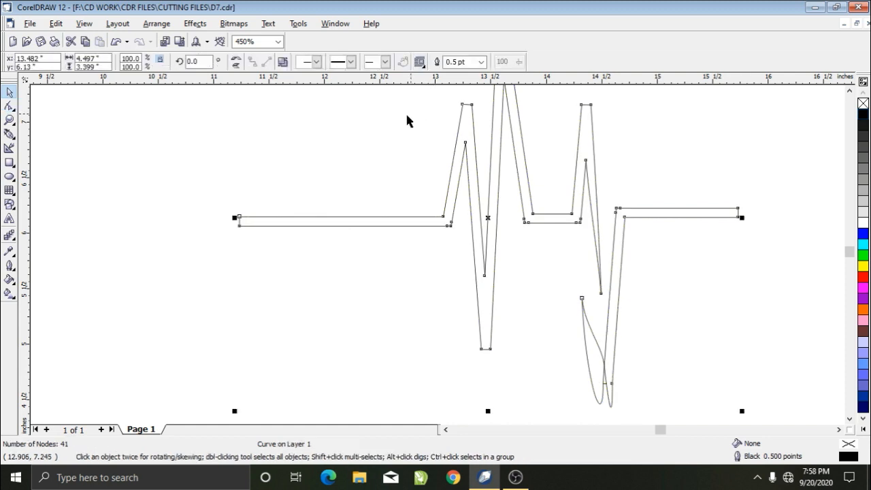
left_click(282, 61)
left_click(650, 215)
left_click(650, 210)
key("Delete")
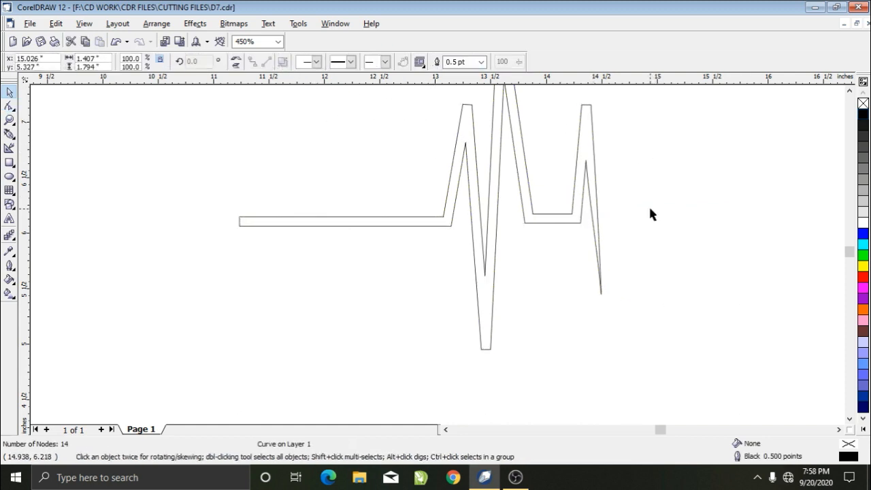
Step: Sharpen the tallest peak by adding a node mid-way along its flat tip, raising it about 0.1 inch and deleting both corner nodes
left_click(849, 91)
left_click(849, 91)
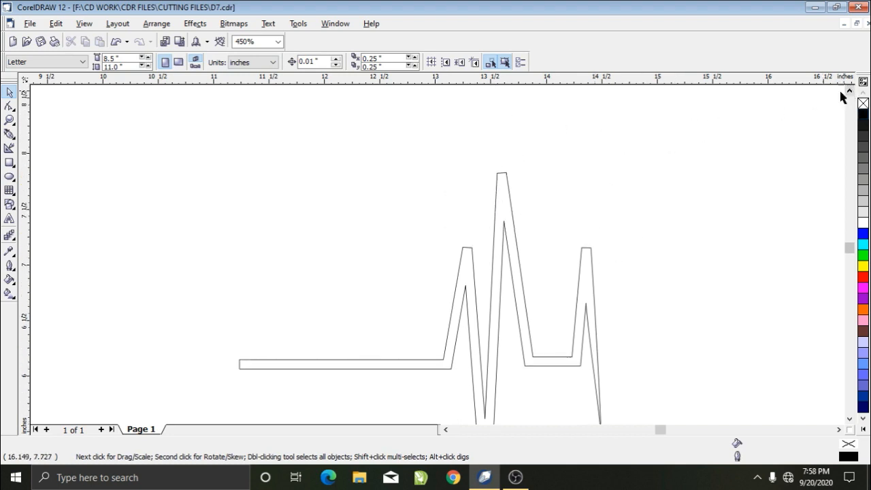
scroll(500, 175, "up", 1)
scroll(516, 162, "up", 1)
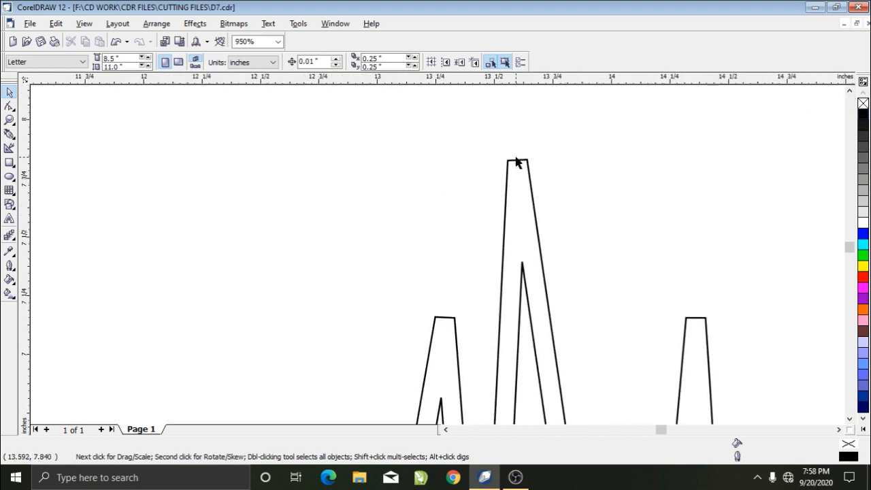
scroll(521, 136, "up", 1)
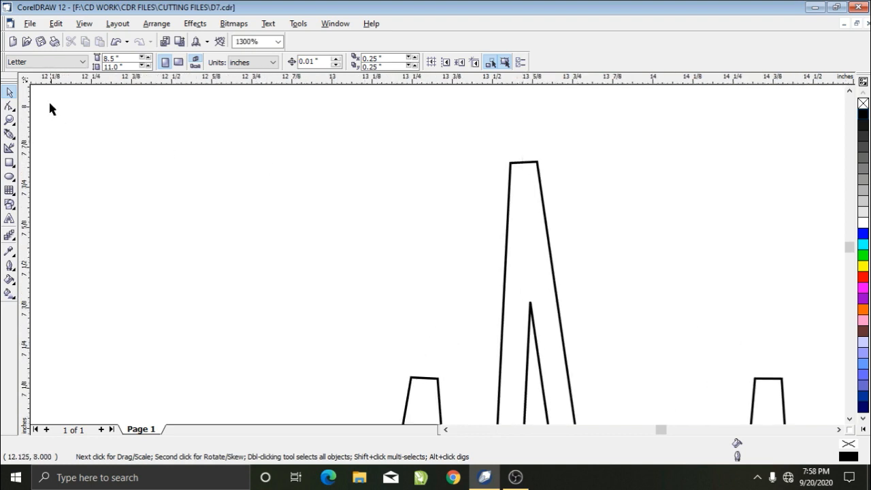
left_click(9, 105)
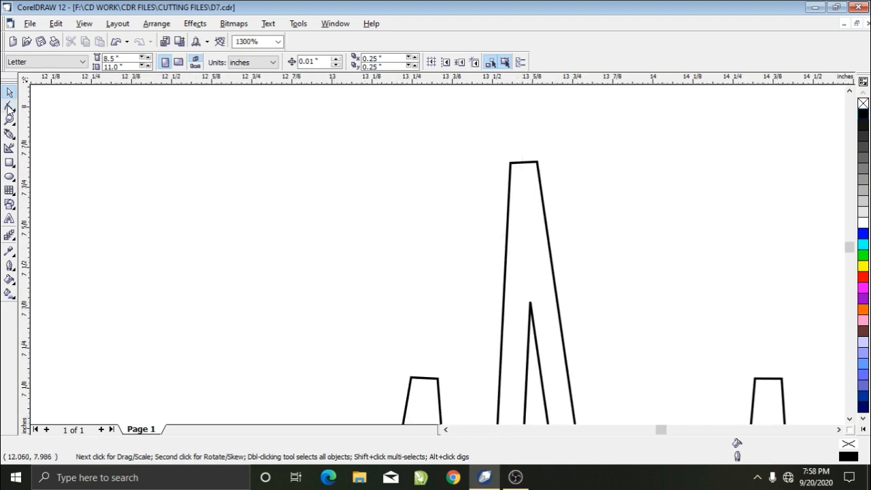
left_click(522, 164)
scroll(527, 140, "up", 4)
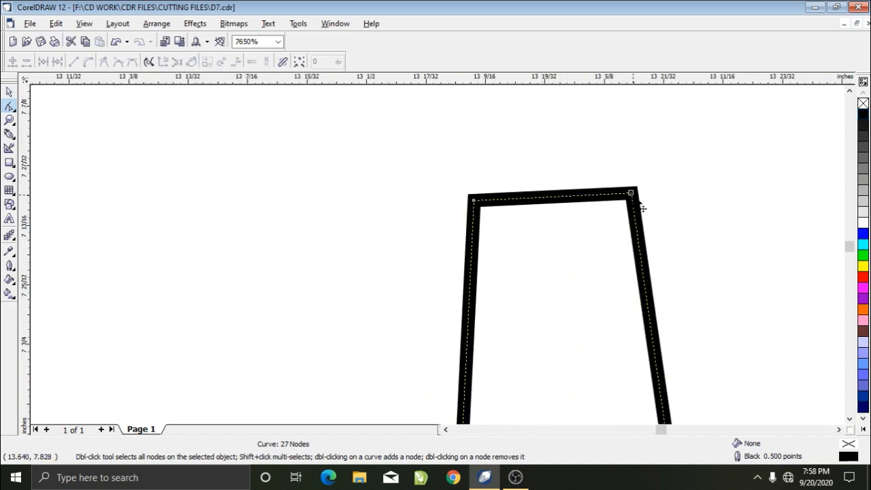
scroll(609, 184, "down", 1)
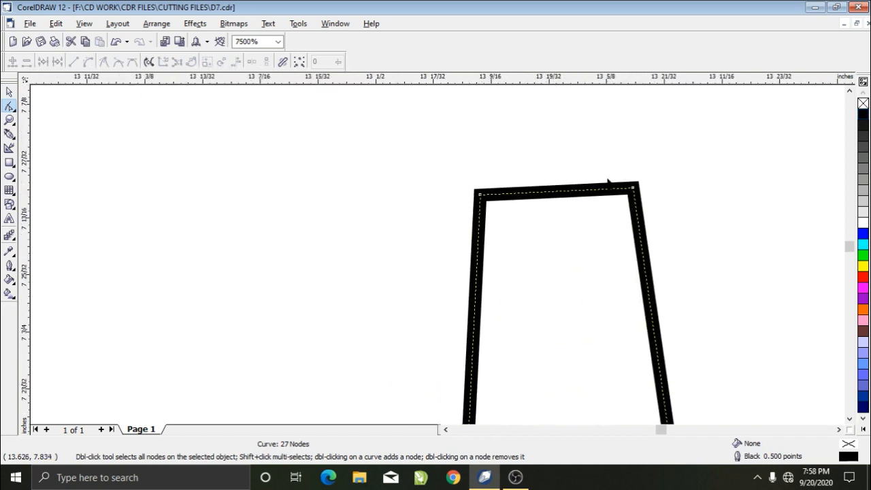
left_click(849, 91)
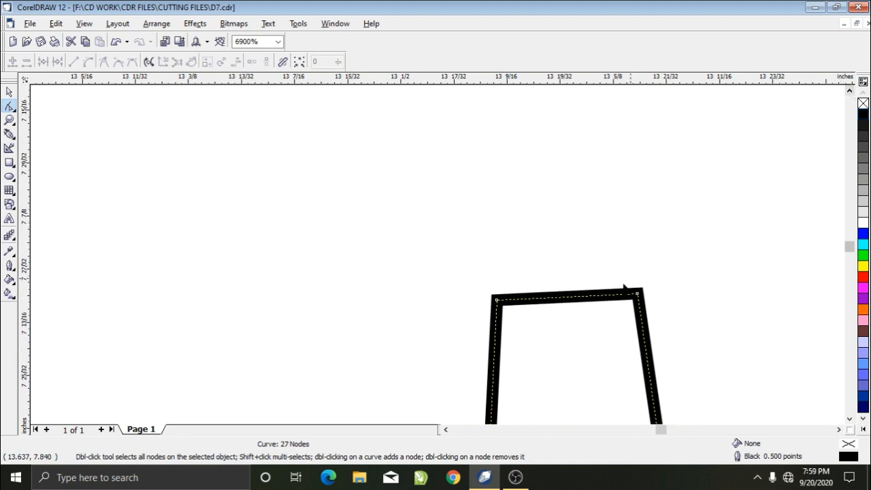
double_click(564, 302)
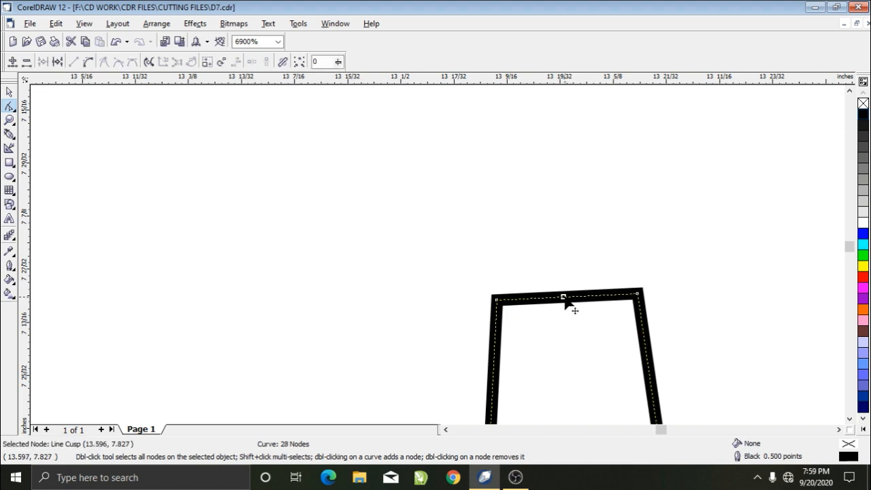
left_click_drag(566, 302, 558, 125)
left_click_drag(718, 243, 380, 343)
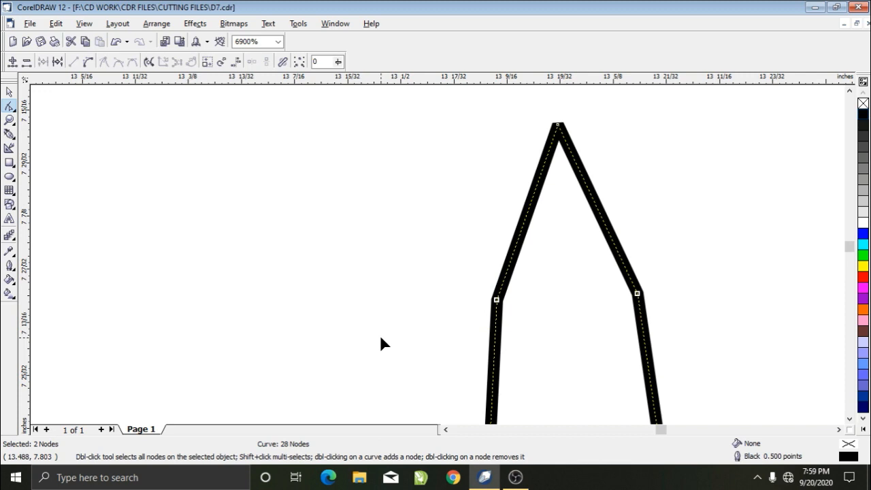
key("Delete")
Step: Sharpen the first peak by adding a node on its flat tip, raising it about 0.15 inch and deleting both corner nodes
scroll(612, 397, "down", 10)
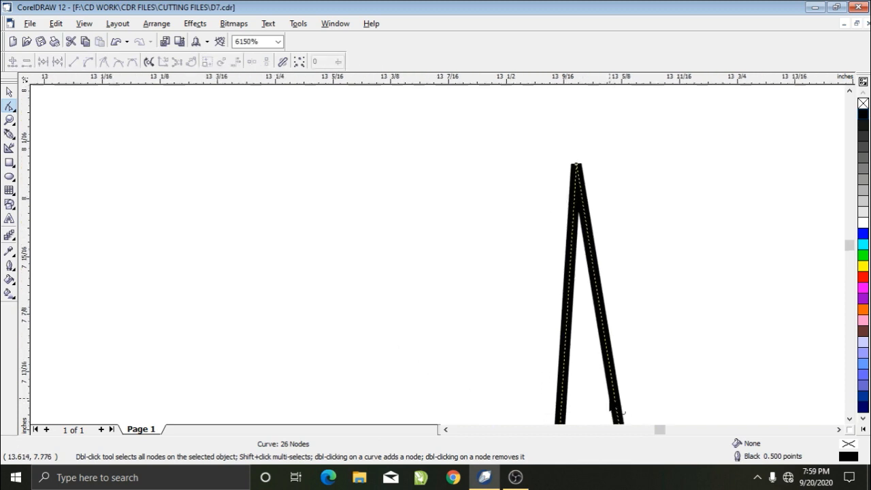
left_click(849, 419)
scroll(623, 336, "up", 4)
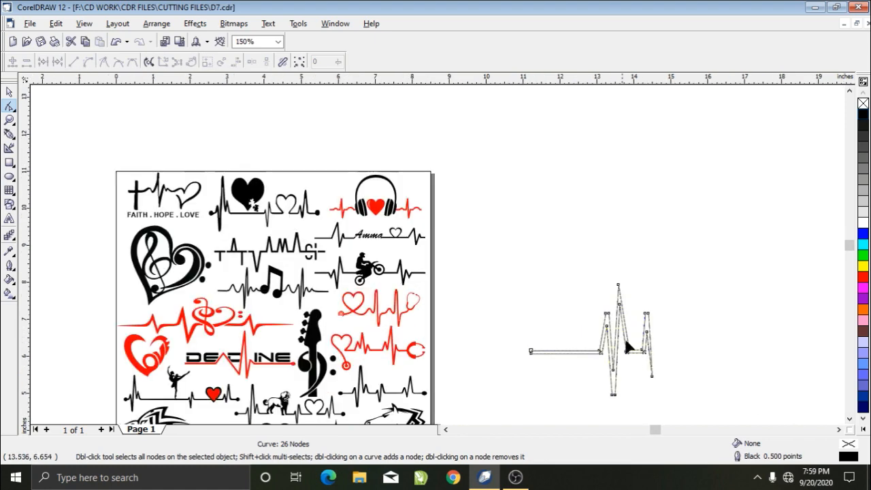
left_click(850, 419)
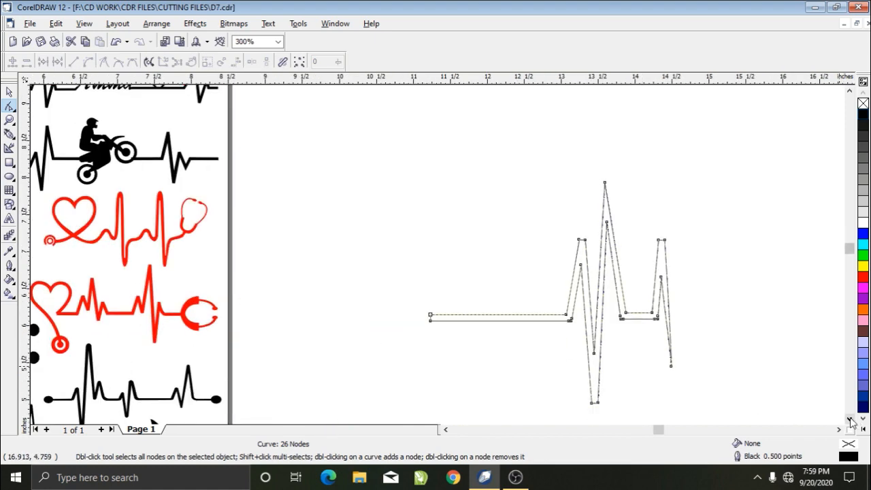
scroll(582, 244, "up", 4)
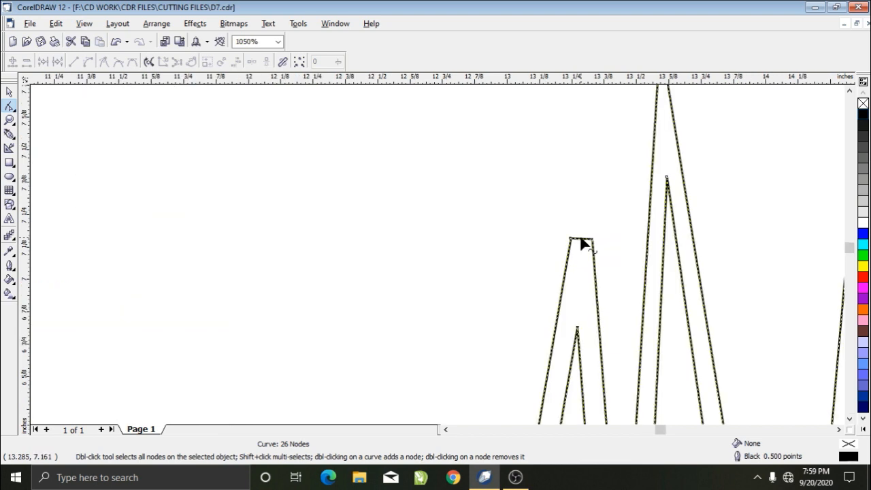
double_click(581, 239)
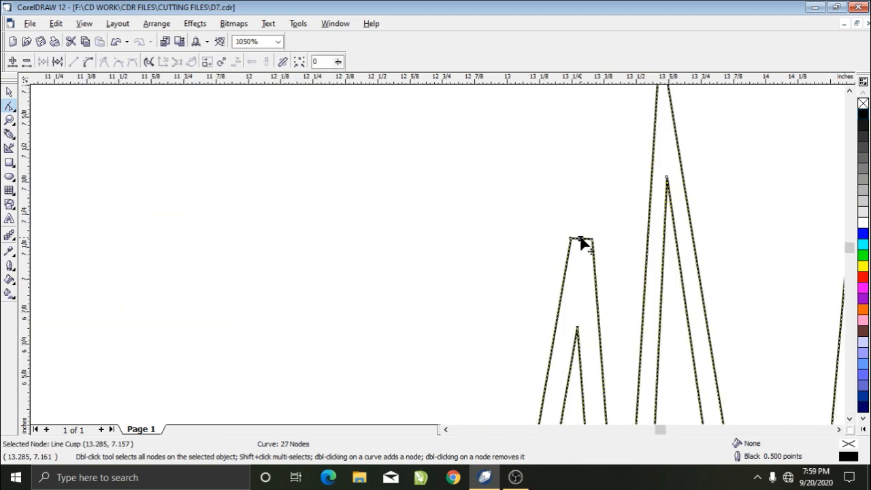
left_click_drag(581, 240, 582, 199)
left_click_drag(614, 225, 544, 240)
key("Delete")
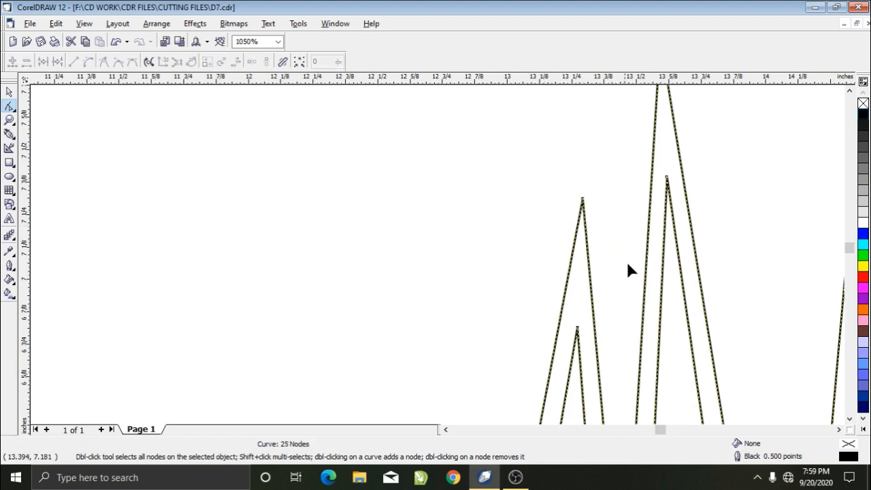
Step: Sharpen the deep trough before the tallest peak by adding a node on its flat end, lowering it about 0.12 inch and deleting both corner nodes
scroll(712, 364, "down", 1)
left_click(849, 420)
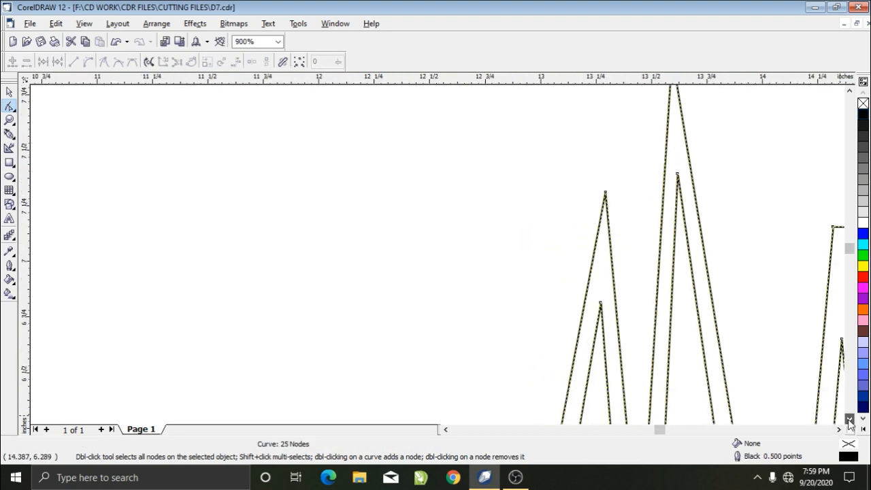
scroll(783, 404, "down", 1)
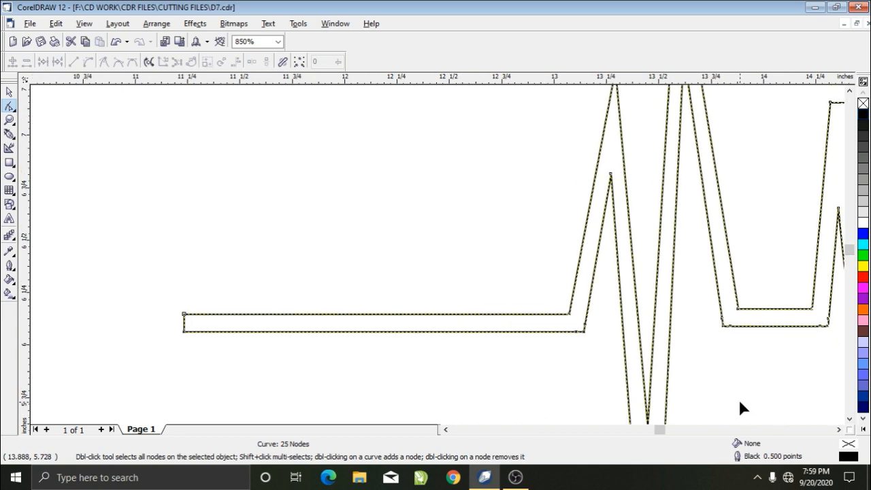
left_click(849, 419)
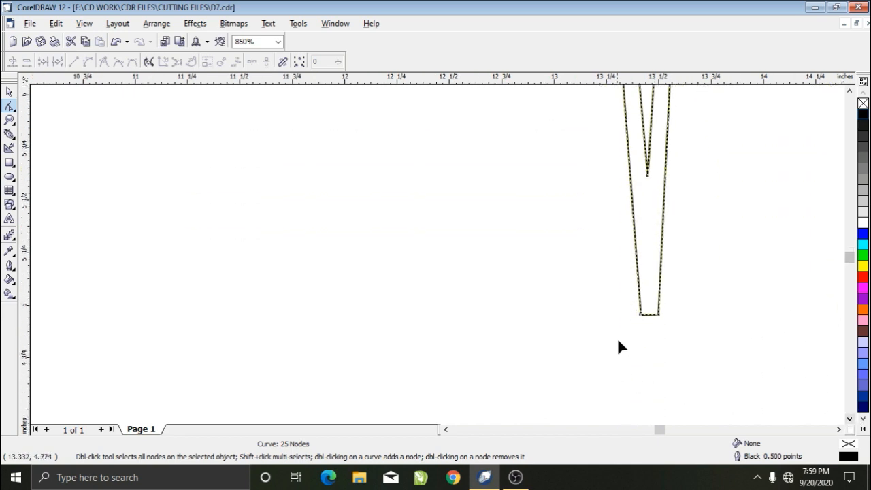
double_click(647, 314)
left_click_drag(648, 316, 650, 342)
left_click_drag(674, 304, 613, 337)
key("Delete")
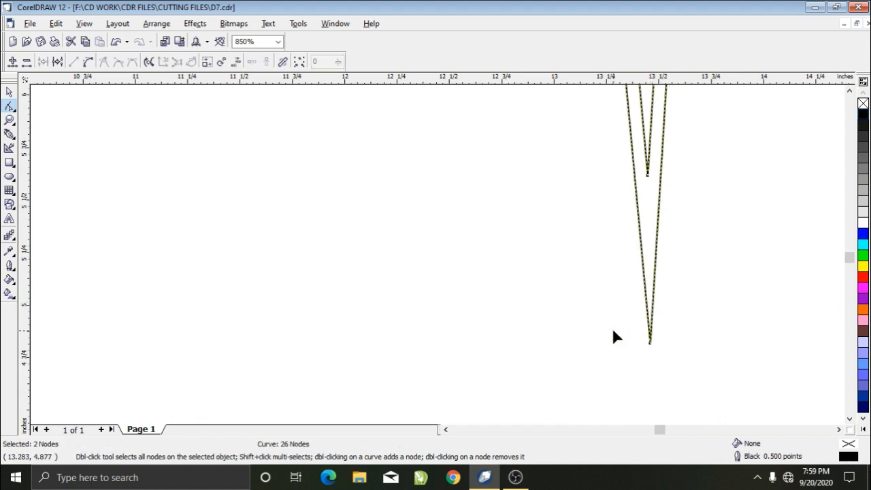
Step: Bring the last peak's flat tip to a point by raising an added node about 0.15 inch and deleting both corner nodes
left_click(10, 121)
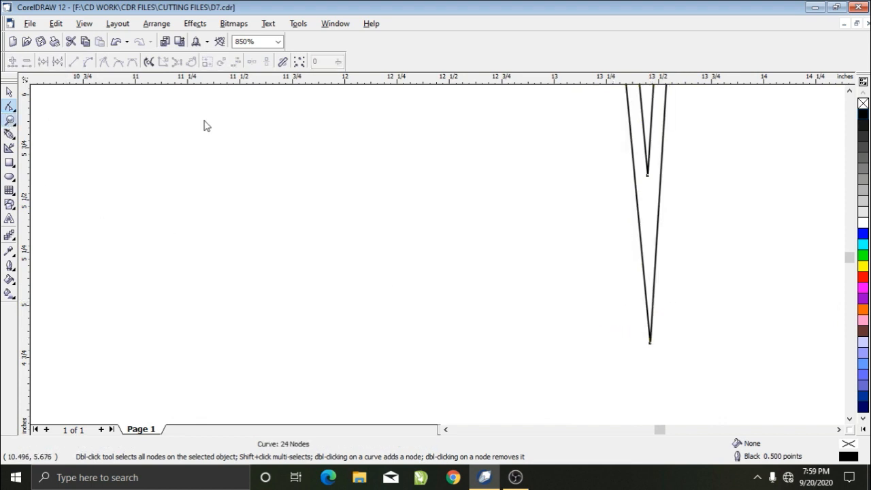
right_click(671, 130)
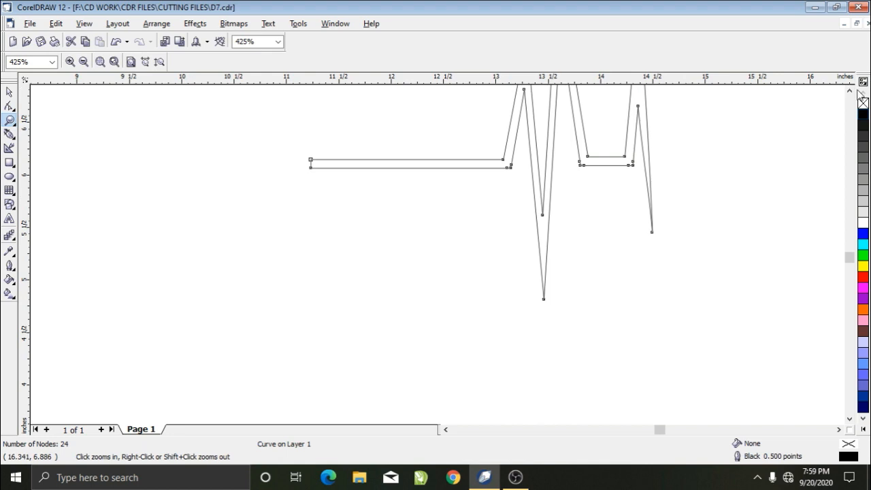
left_click(850, 91)
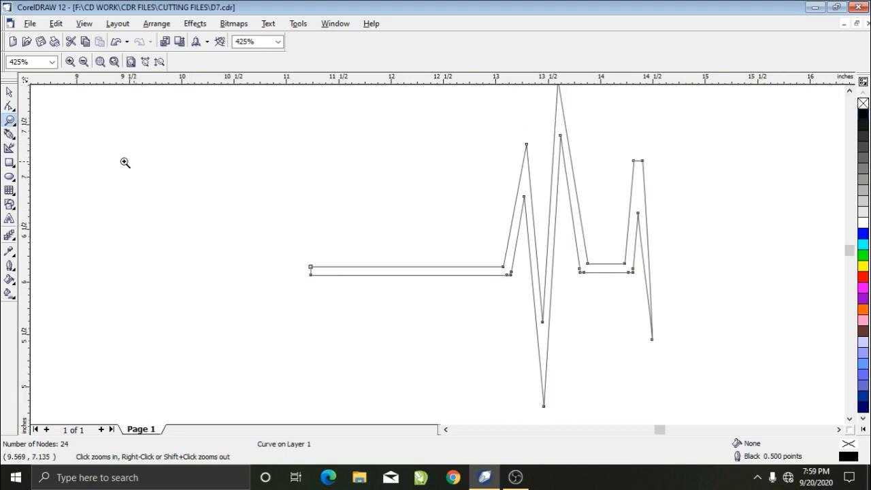
left_click(9, 106)
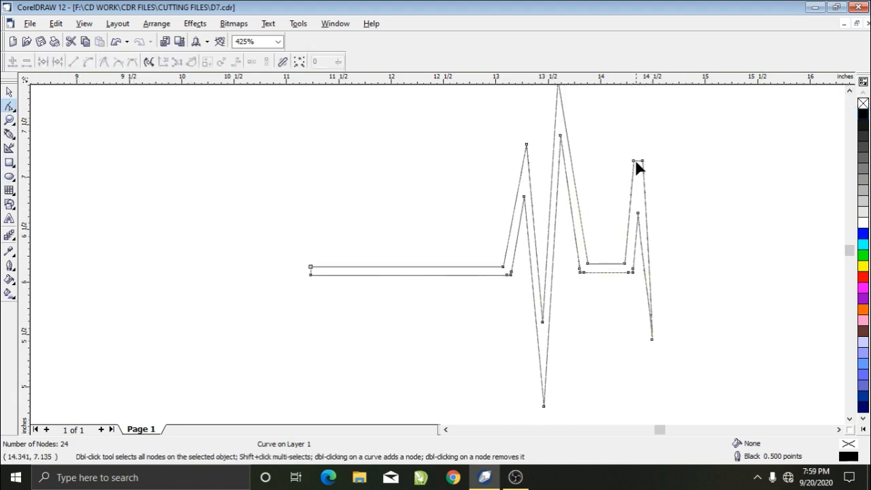
left_click_drag(638, 161, 615, 168)
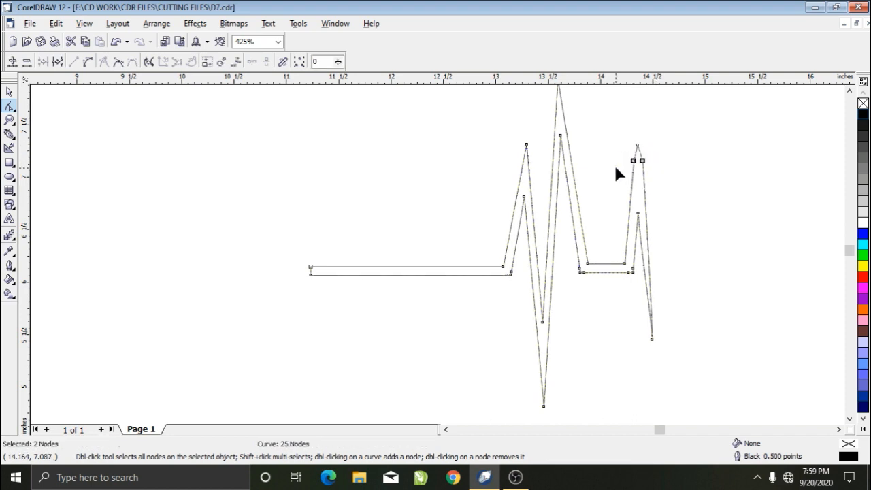
key("Delete")
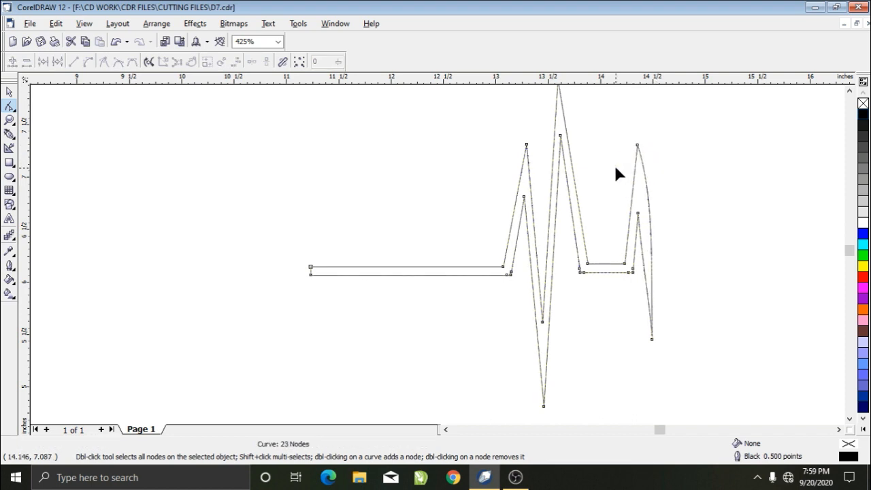
Step: Convert the last peak's curved outer edge to a straight line and draw a rectangle about 0.78 by 2.1 inches around that peak
right_click(648, 209)
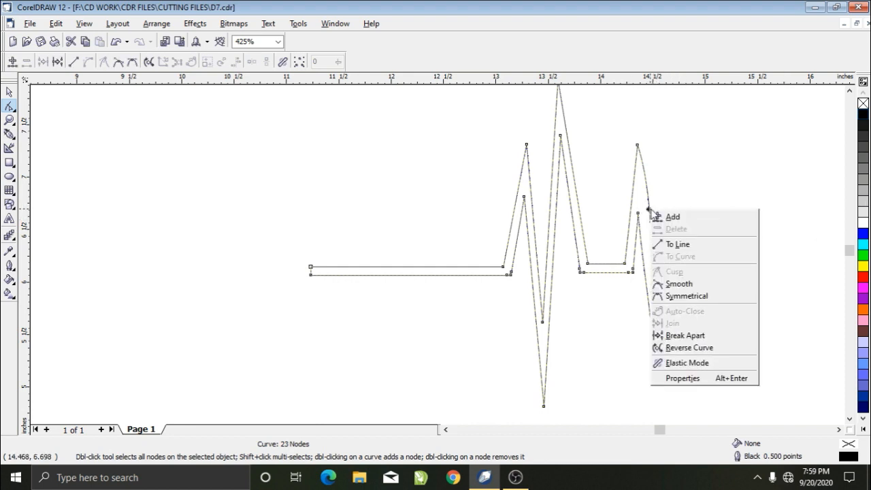
left_click(683, 244)
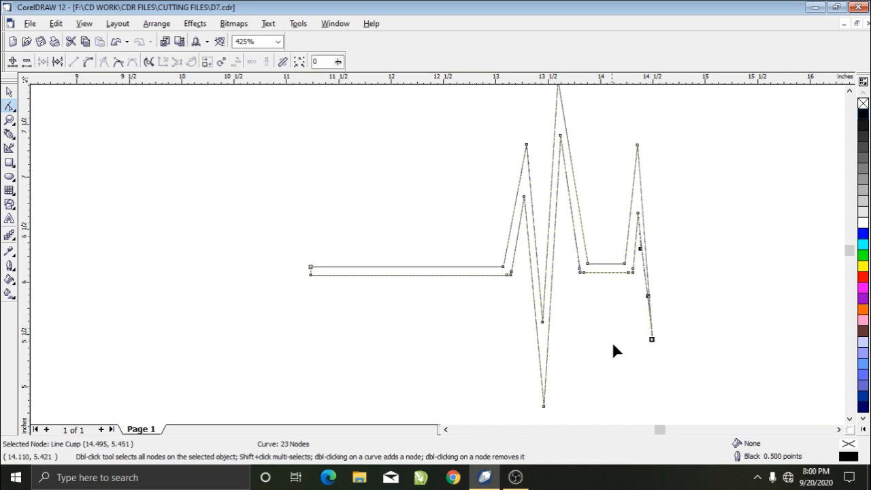
left_click(9, 162)
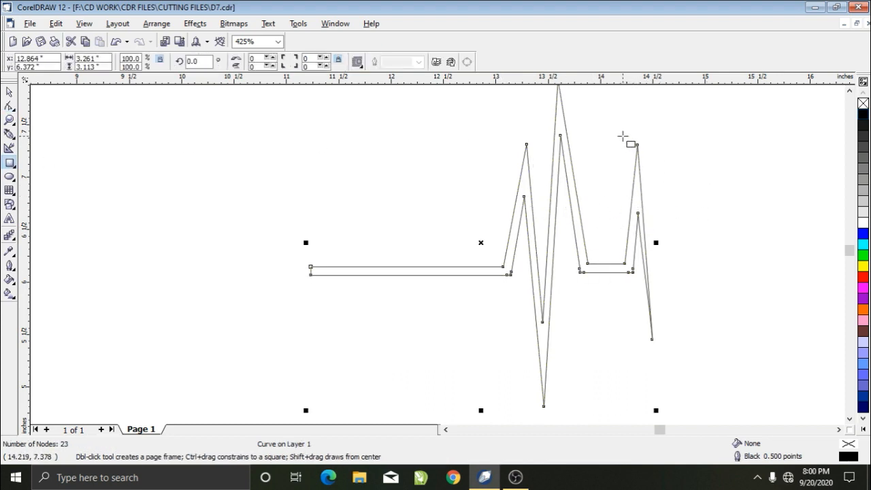
left_click_drag(621, 128, 703, 351)
Step: Try to cut off the last peak by simplifying the heartbeat outline with the rectangle, and shift the rectangle about 0.05 inch outward
left_click(8, 93)
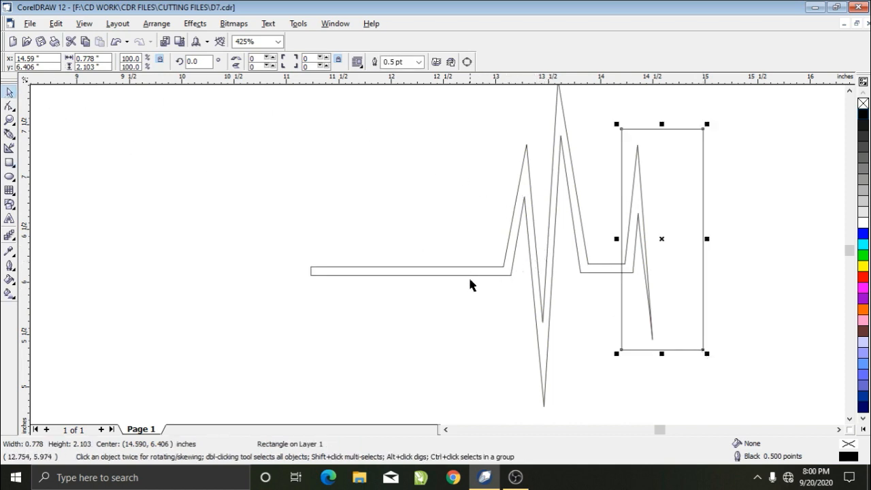
left_click(511, 265, "shift")
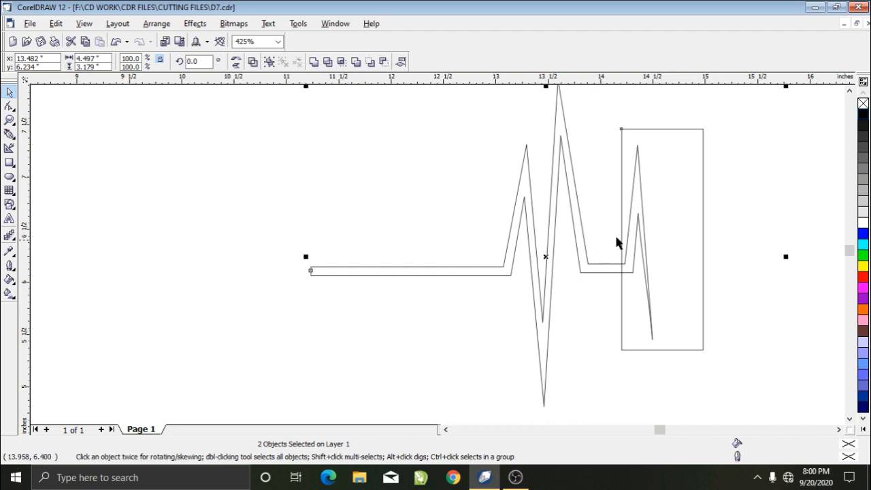
scroll(712, 189, "down", 1)
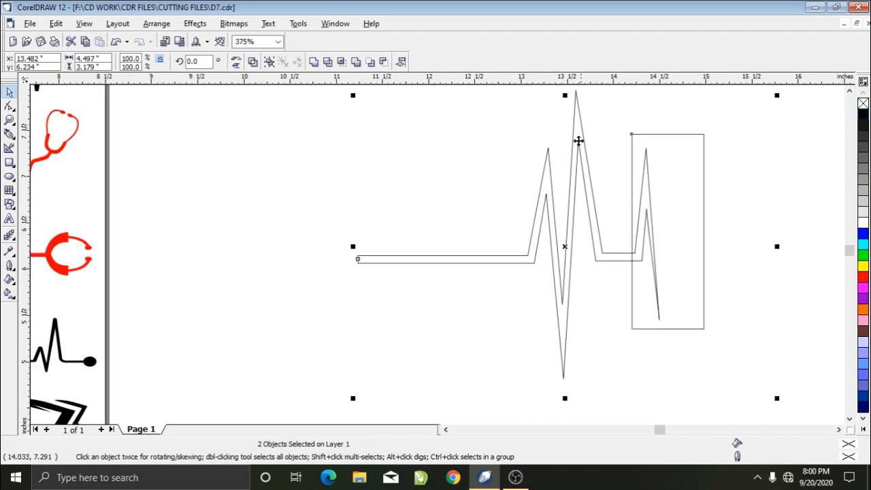
left_click(357, 63)
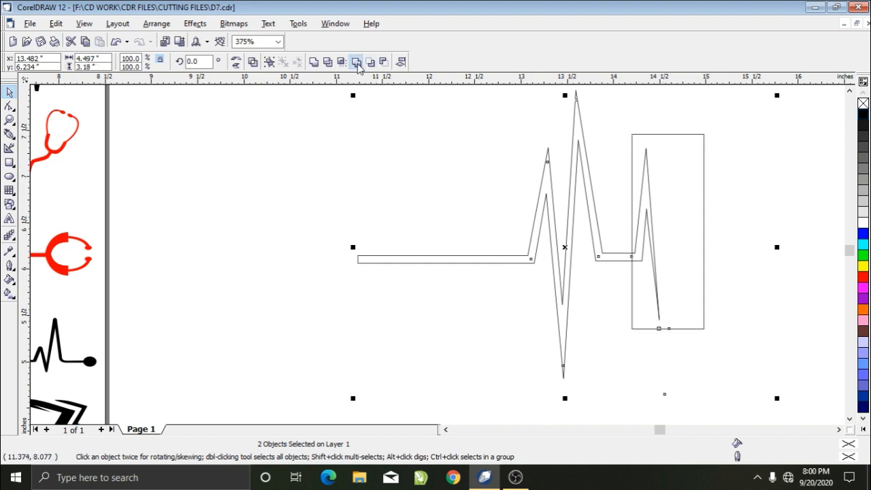
left_click(749, 179)
left_click_drag(684, 191, 688, 191)
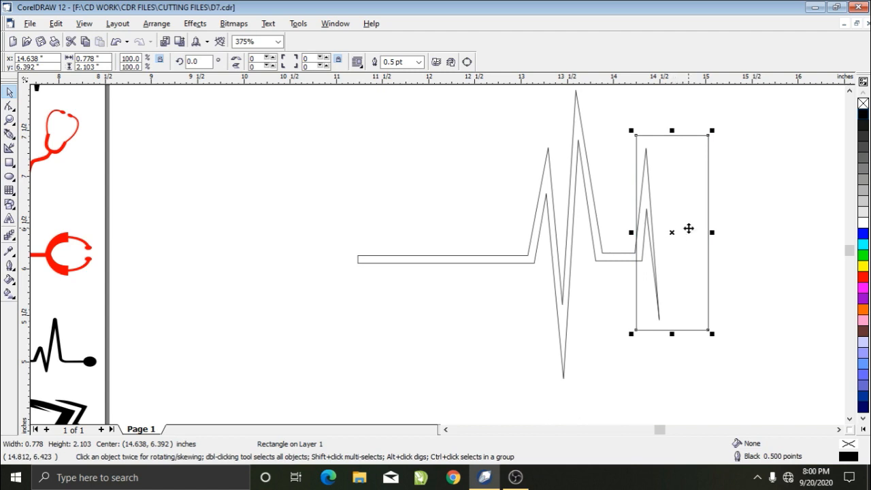
Step: Cut off the last peak by simplifying the outline with the rectangle, moving the outline aside and deleting the rectangle and severed peak
left_click(524, 199)
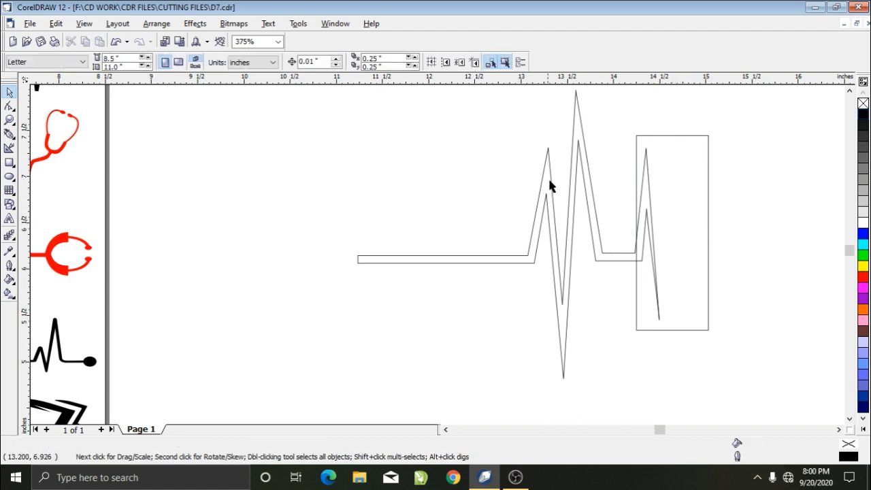
scroll(459, 126, "down", 1)
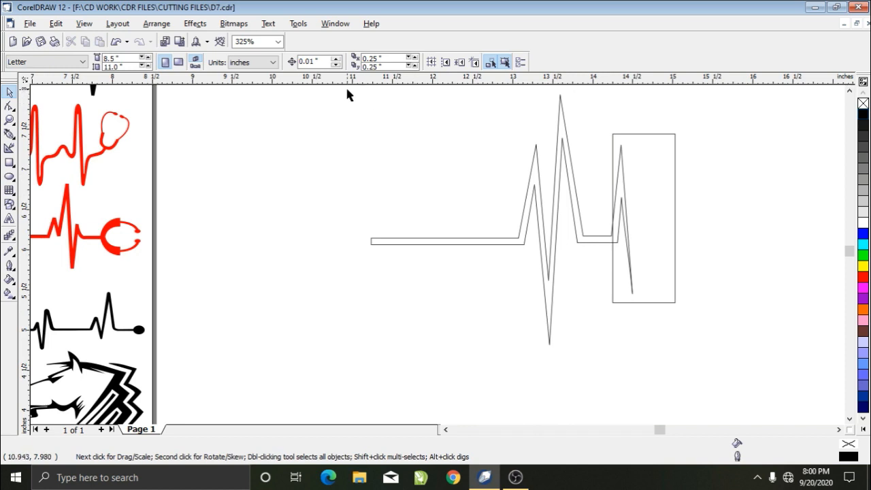
left_click_drag(347, 94, 733, 352)
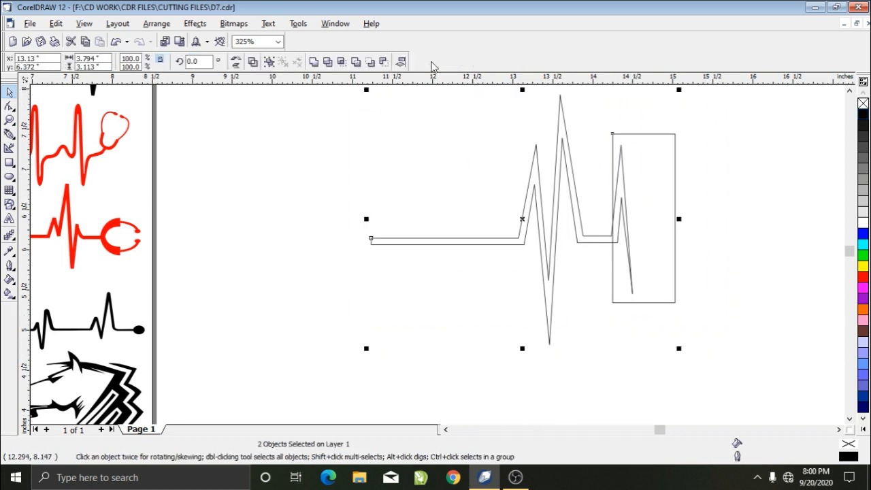
left_click(357, 62)
left_click(745, 167)
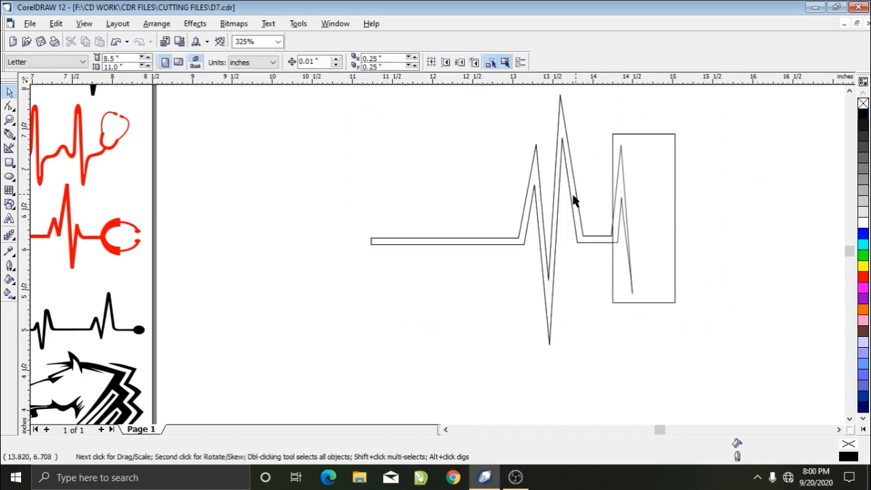
left_click_drag(572, 198, 411, 261)
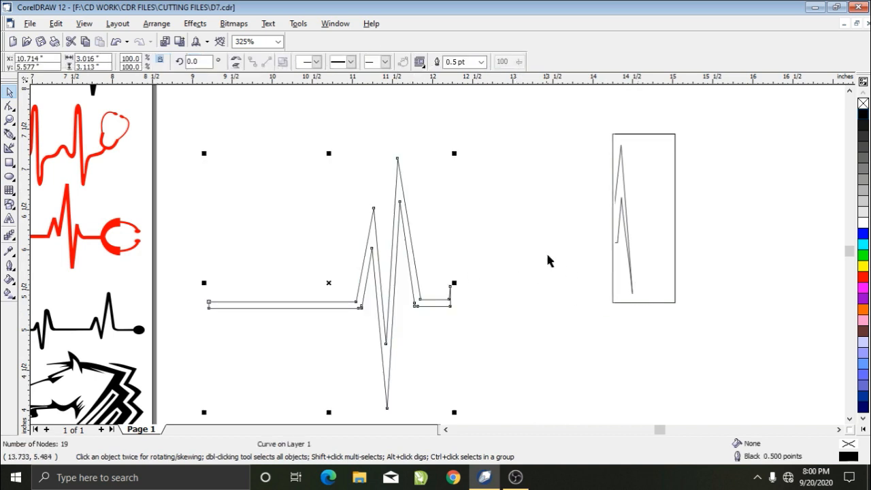
left_click_drag(577, 121, 745, 350)
key("Delete")
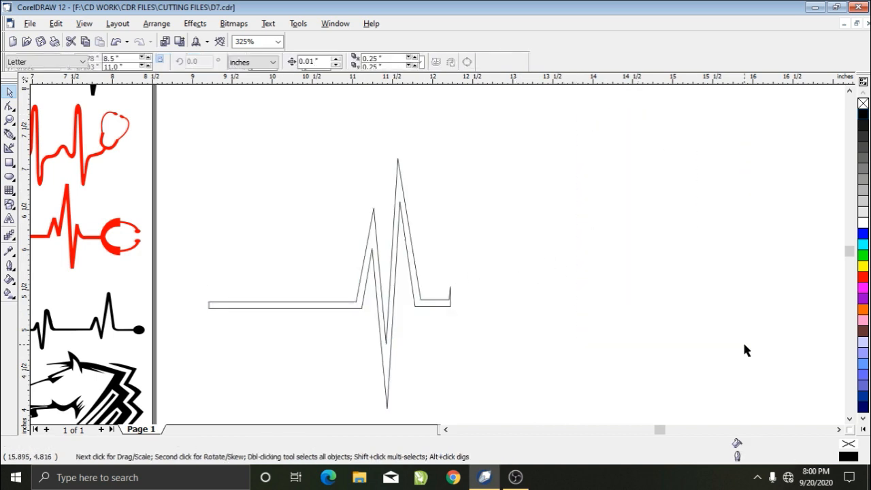
Step: Trim the leftover spike off the outline's short end using Simplify with a rectangle about 0.34 by 0.46 inch, and delete the rectangle
scroll(393, 311, "up", 3)
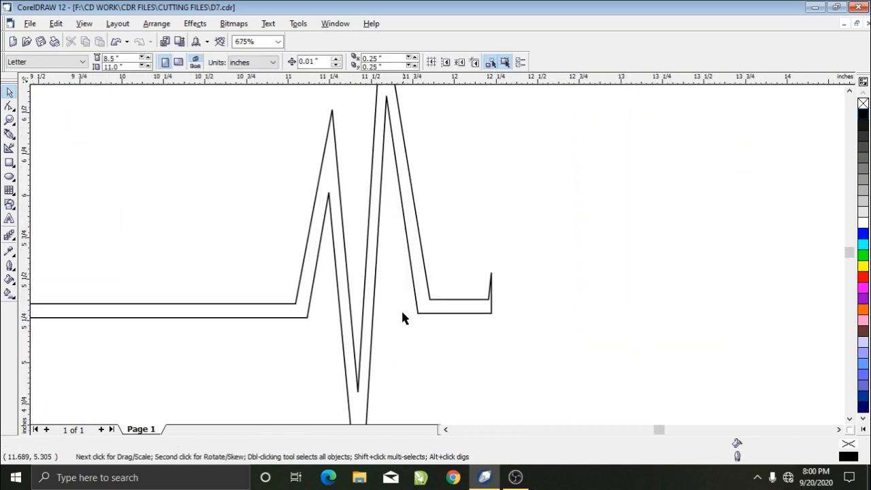
left_click(10, 161)
left_click_drag(524, 252, 467, 330)
left_click(9, 93)
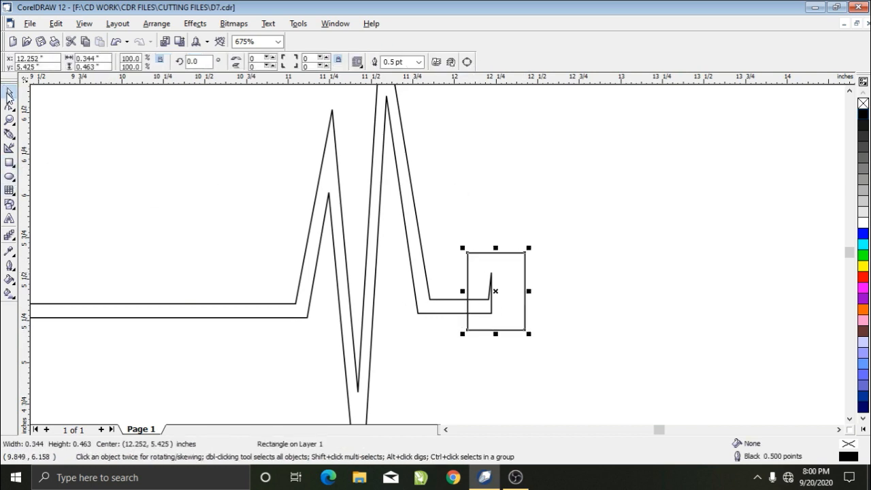
left_click(332, 196, "shift")
left_click(355, 62)
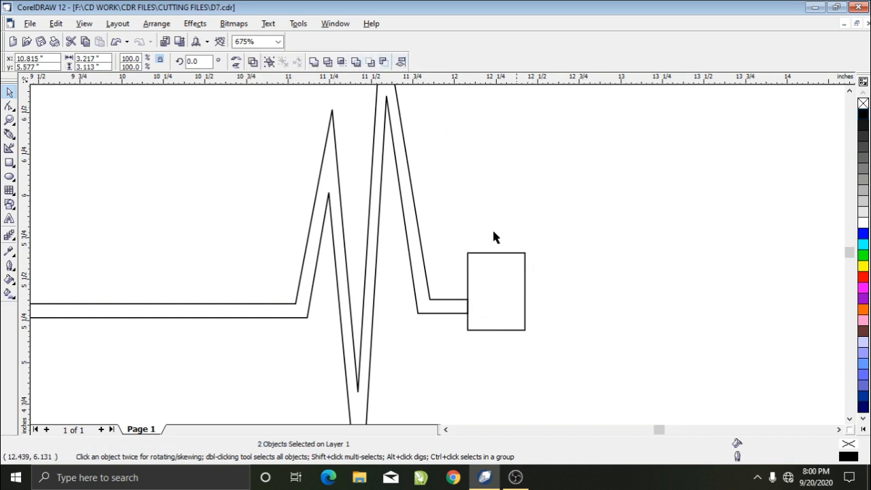
left_click(494, 294)
key("Delete")
Step: Duplicate the trimmed heartbeat outline, mirror the copy horizontally and place it alongside so the two short ends overlap
scroll(494, 293, "down", 4)
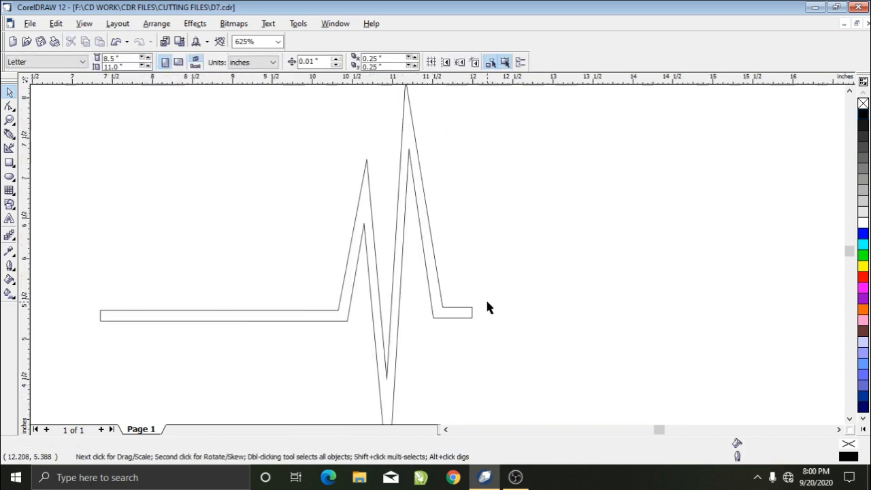
left_click_drag(458, 305, 443, 261)
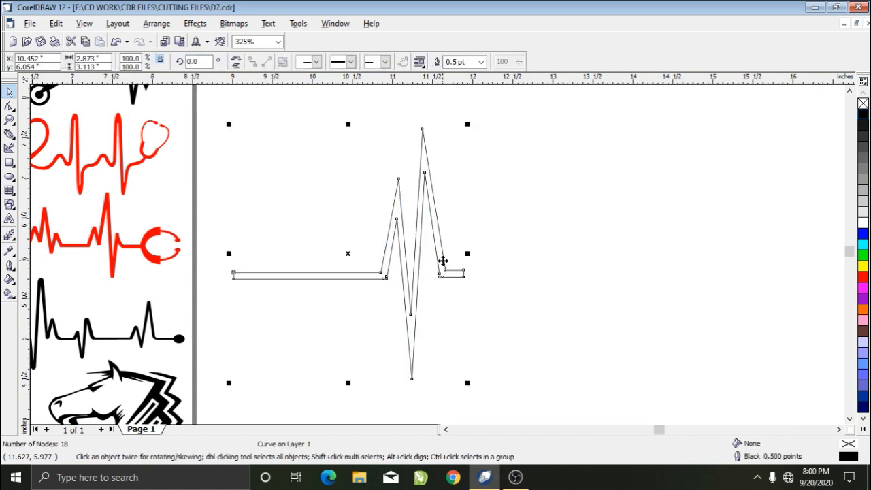
key("ctrl+c")
key("ctrl+v")
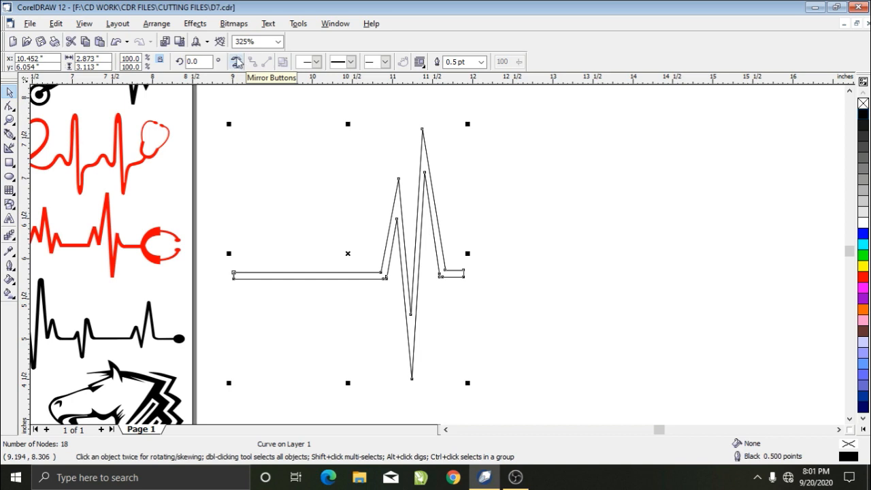
left_click(237, 62)
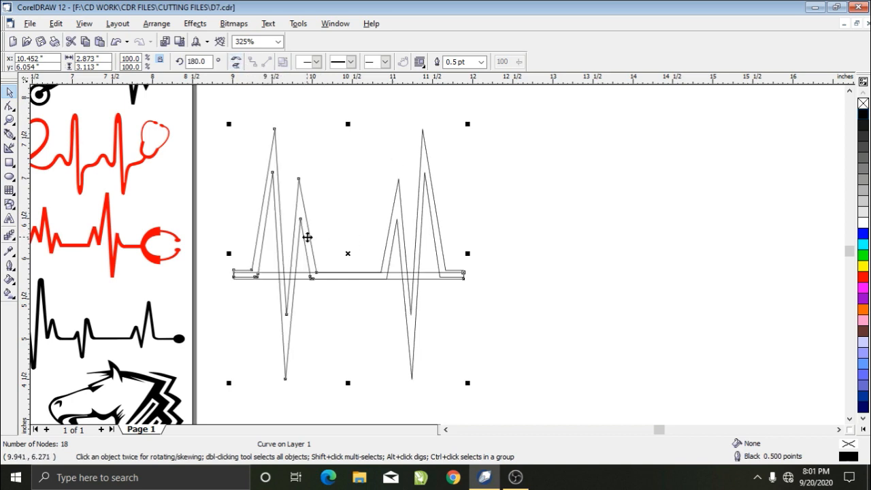
left_click_drag(306, 235, 310, 236)
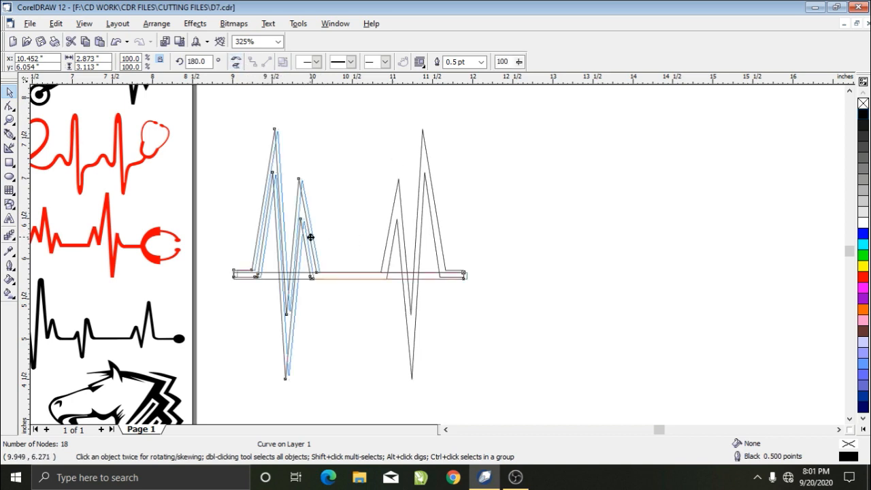
left_click_drag(310, 236, 521, 237)
left_click(561, 316)
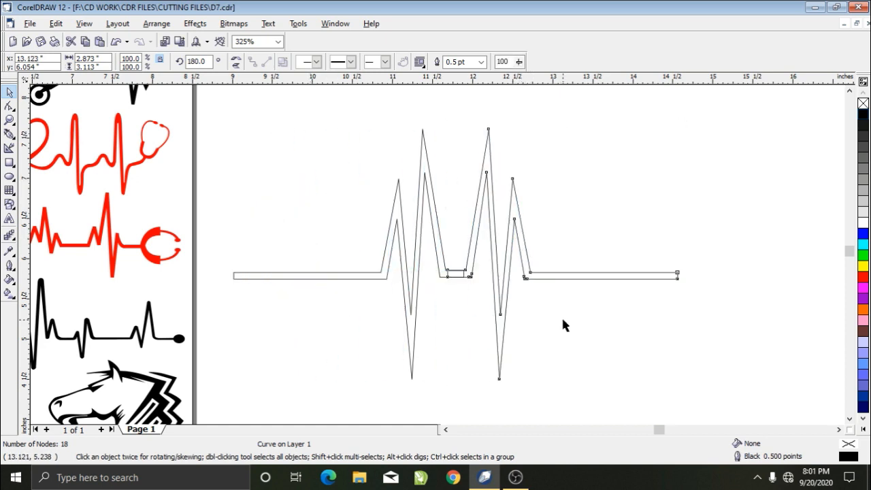
Step: Weld the original heartbeat outline and its mirrored copy into a single shape
left_click_drag(219, 118, 712, 403)
left_click(315, 62)
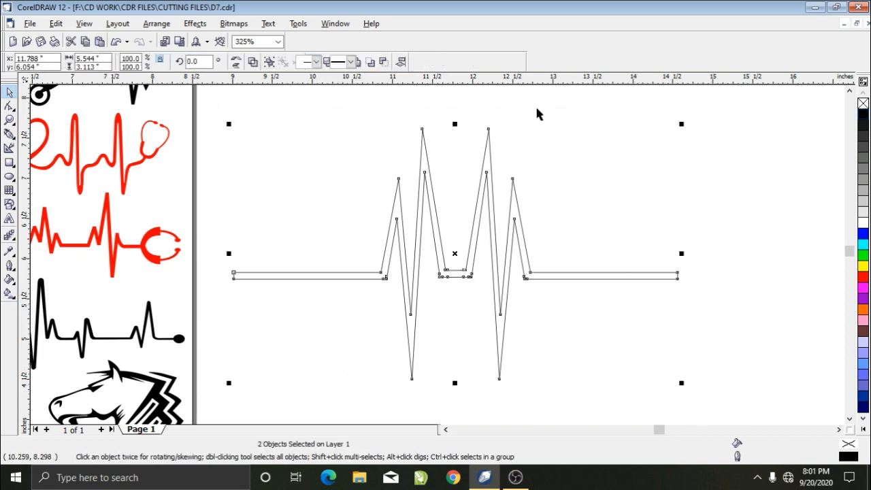
left_click(664, 166)
Step: Delete the welded heartbeat outline and draw a new two-beat heartbeat line about 4.9 inches wide with the Smart Drawing tool
left_click(491, 241)
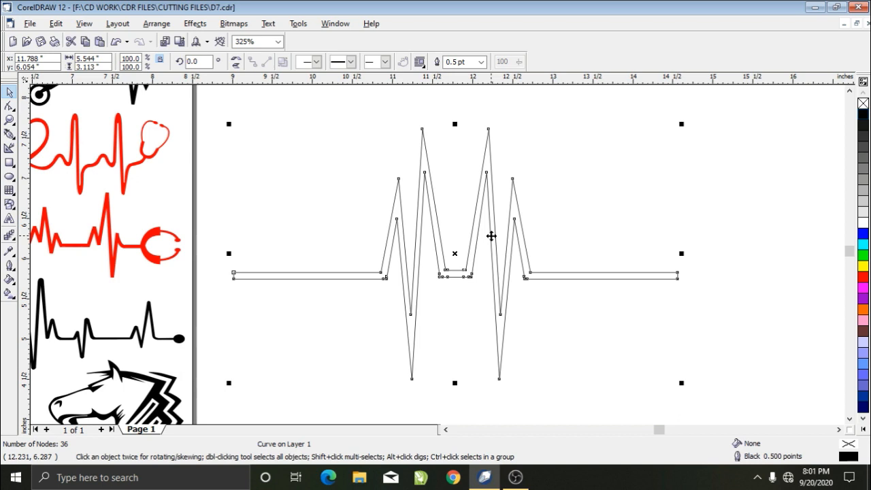
key("Delete")
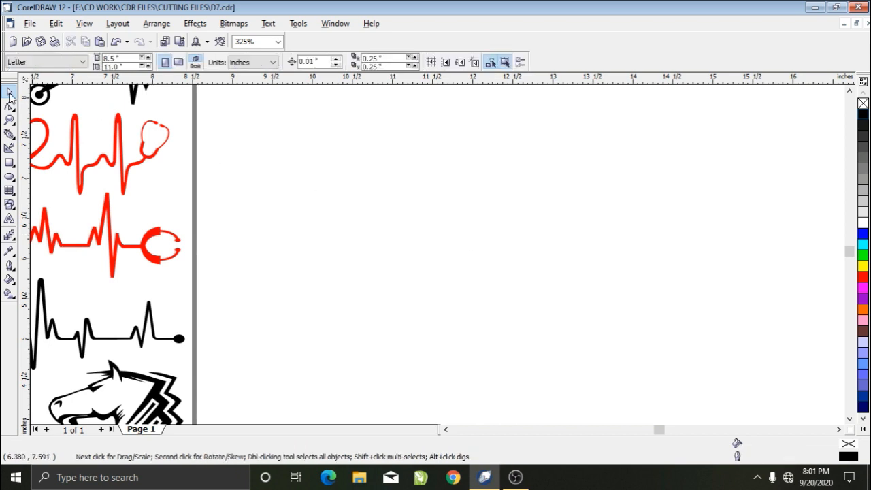
left_click(9, 149)
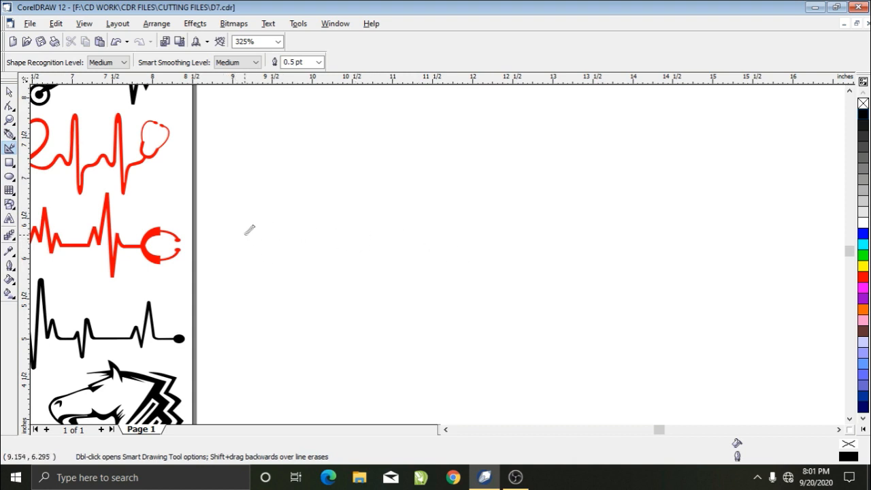
mouse_move(245, 234)
left_mouse_down()
mouse_move(299, 233)
mouse_move(331, 192)
mouse_move(347, 195)
mouse_move(349, 313)
mouse_move(376, 178)
mouse_move(389, 237)
mouse_move(449, 233)
mouse_move(465, 152)
mouse_move(471, 293)
mouse_move(487, 199)
mouse_move(495, 236)
mouse_move(640, 233)
left_mouse_up()
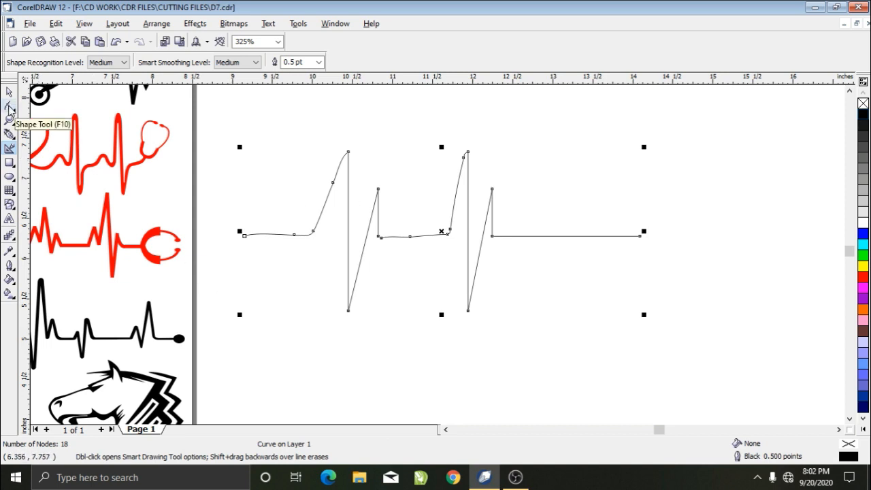
Step: Delete the extra node on the first tall peak's rising edge and convert that edge to a straight line
left_click(8, 107)
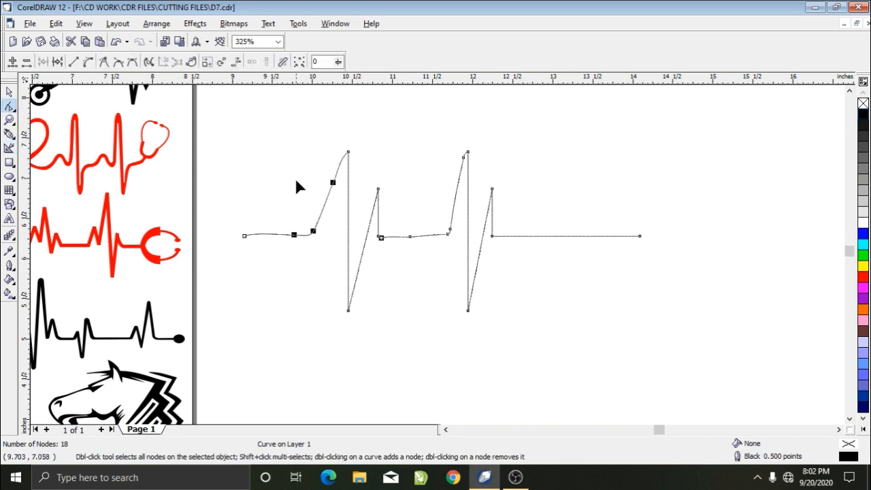
left_click_drag(319, 173, 340, 195)
key("Delete")
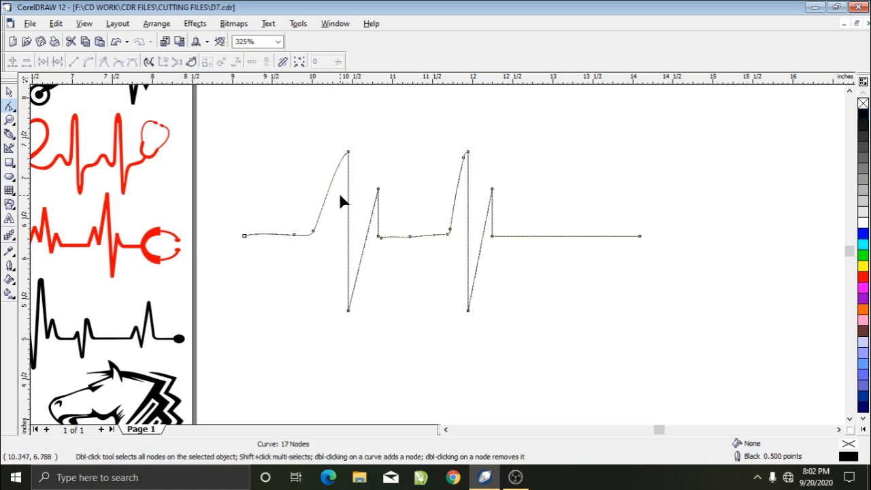
right_click(333, 178)
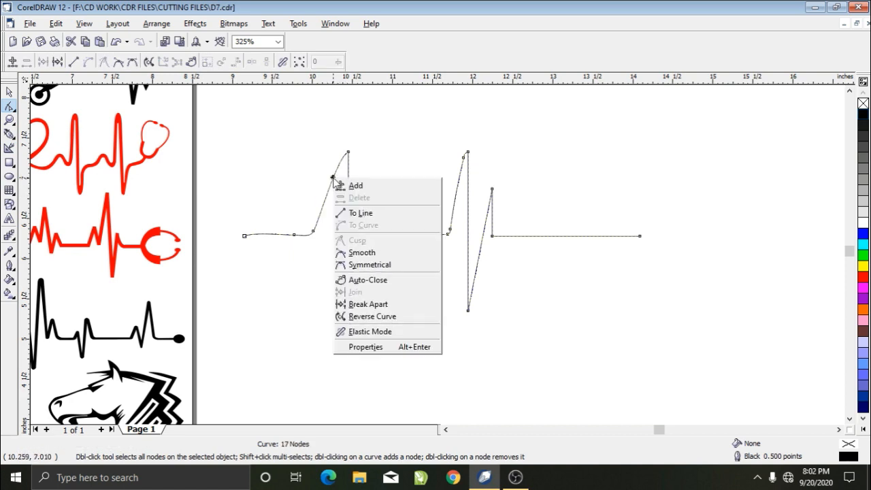
left_click(362, 215)
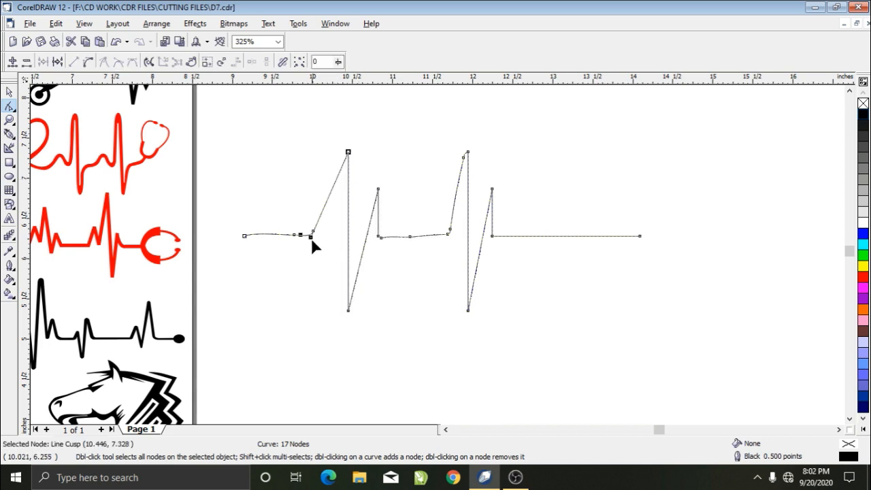
Step: Delete the extra node on the baseline before the first tall peak and convert that baseline segment to a straight line
left_click(294, 235)
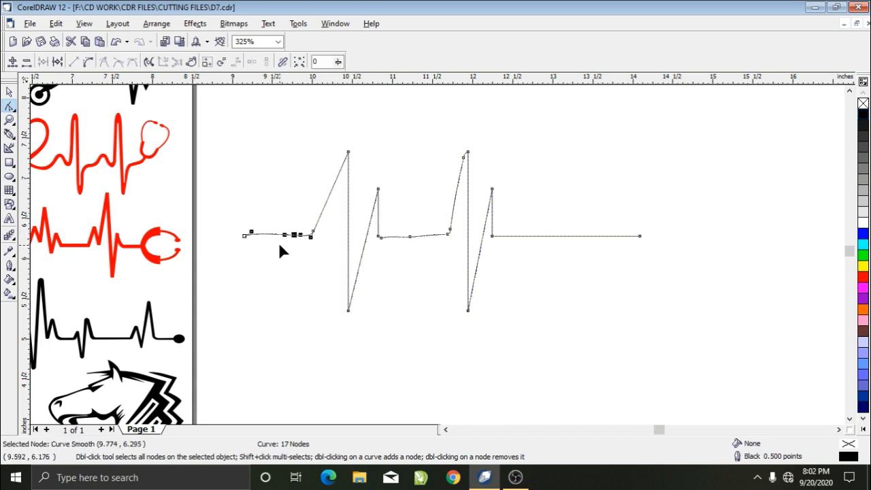
key("Delete")
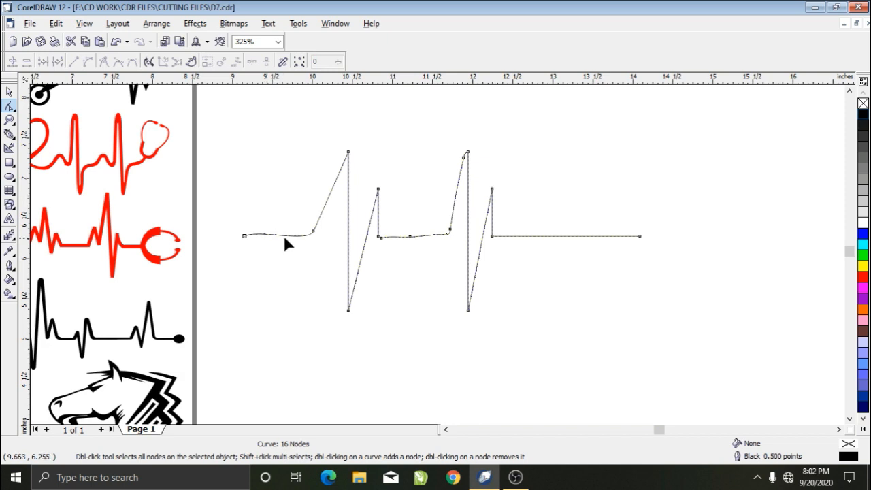
right_click(282, 238)
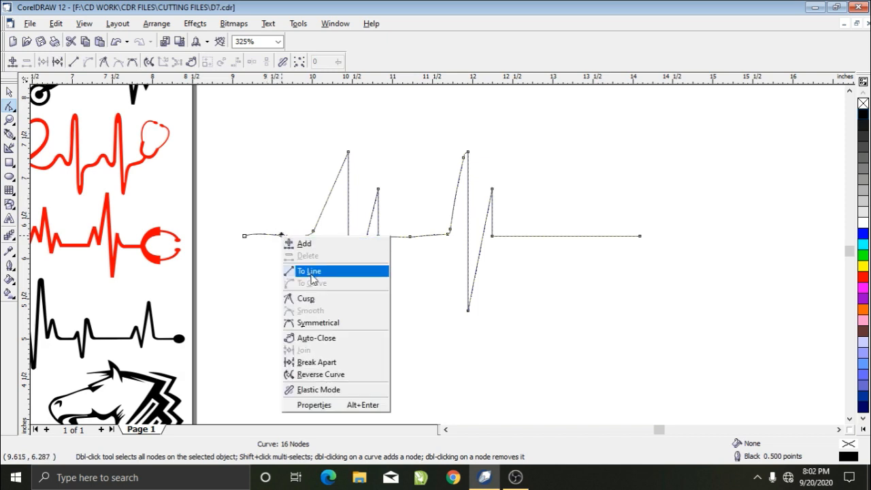
left_click(311, 271)
Step: Delete the two-beat heartbeat line and draw a new heartbeat line about 3.9 inches wide with the Smart Drawing tool
left_click(838, 429)
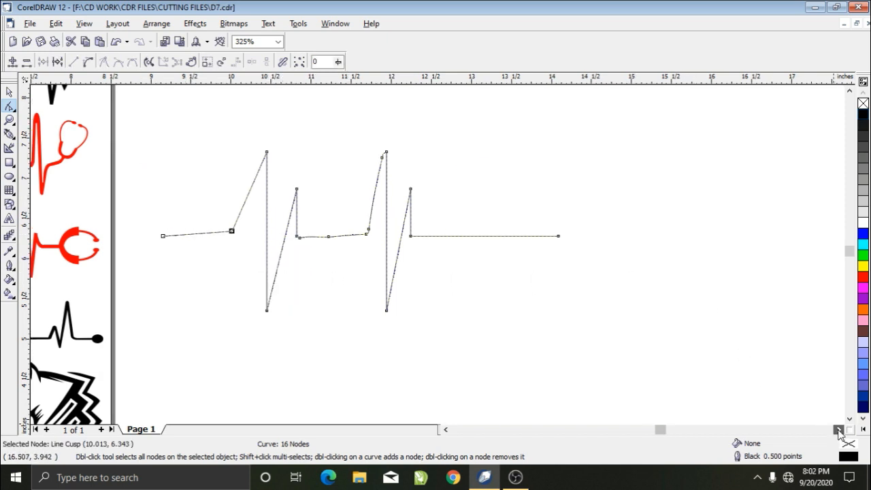
left_click(9, 91)
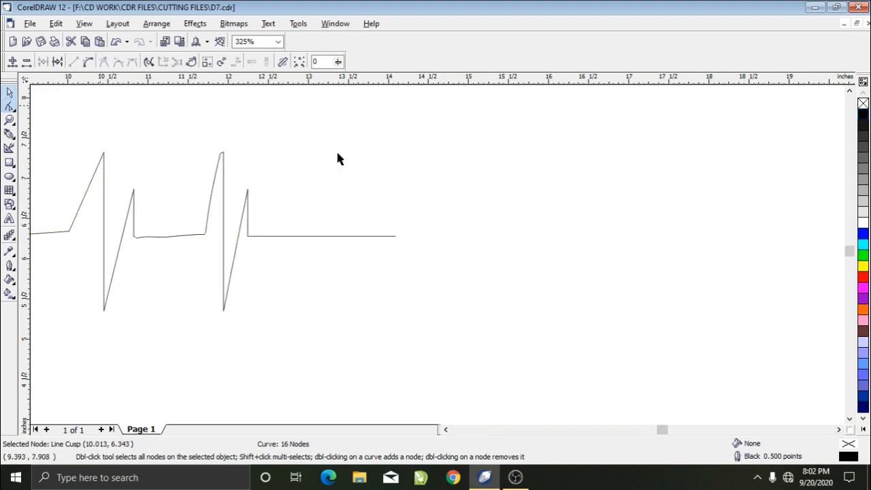
key("Delete")
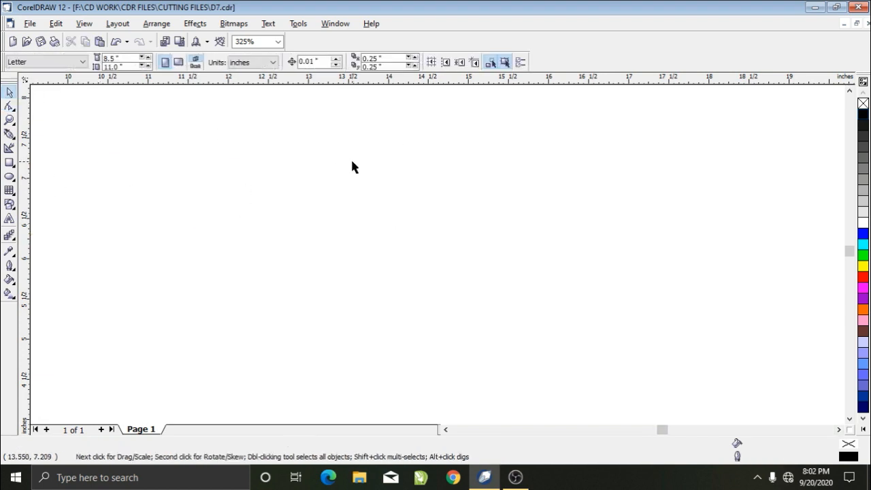
left_click(10, 147)
mouse_move(192, 230)
left_mouse_down()
mouse_move(269, 230)
mouse_move(283, 170)
mouse_move(294, 301)
mouse_move(331, 129)
mouse_move(332, 230)
mouse_move(392, 232)
mouse_move(395, 176)
mouse_move(417, 306)
mouse_move(418, 225)
mouse_move(501, 227)
left_mouse_up()
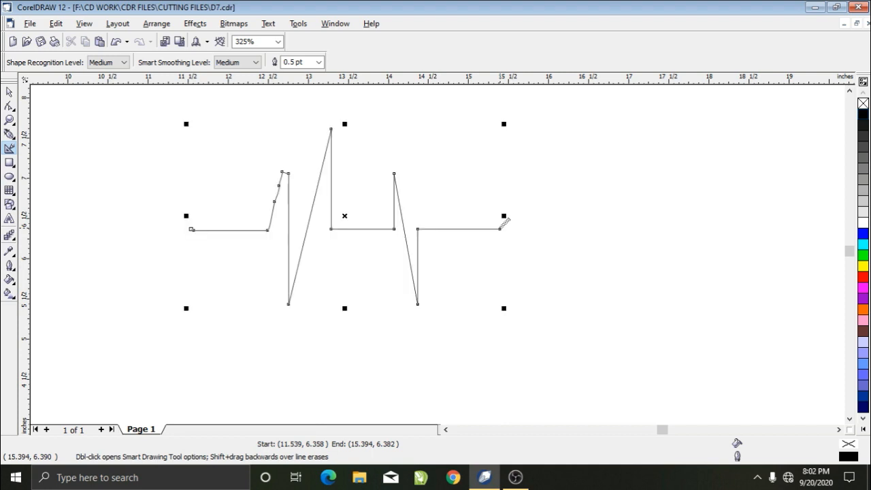
key("space")
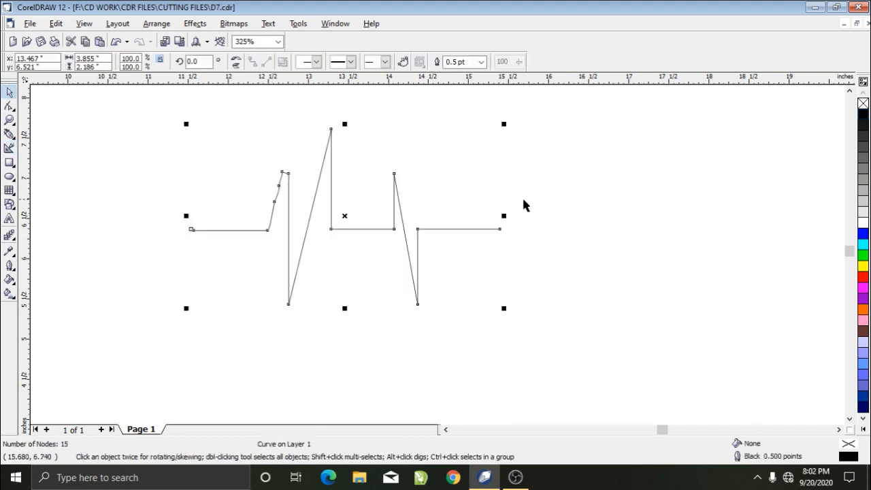
Step: Delete the two extra nodes along the rising edge of the new line's first peak
left_click(9, 105)
left_click_drag(181, 160, 284, 238)
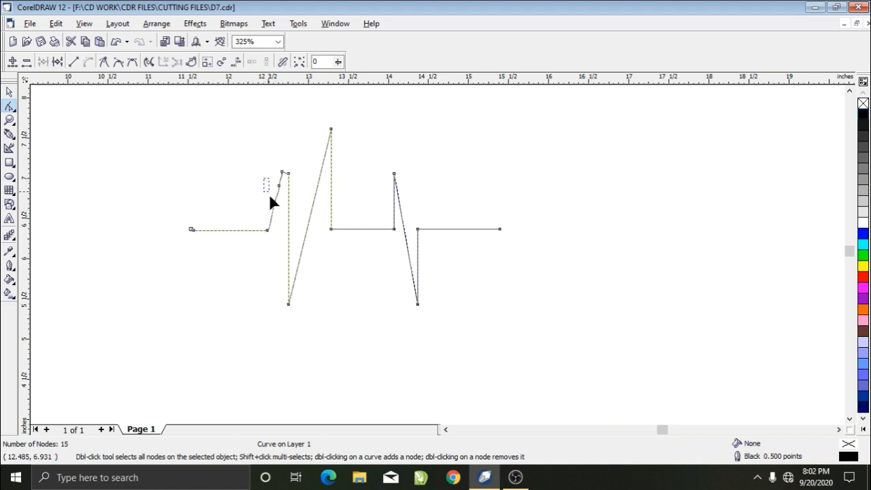
left_click_drag(269, 193, 281, 211)
key("Delete")
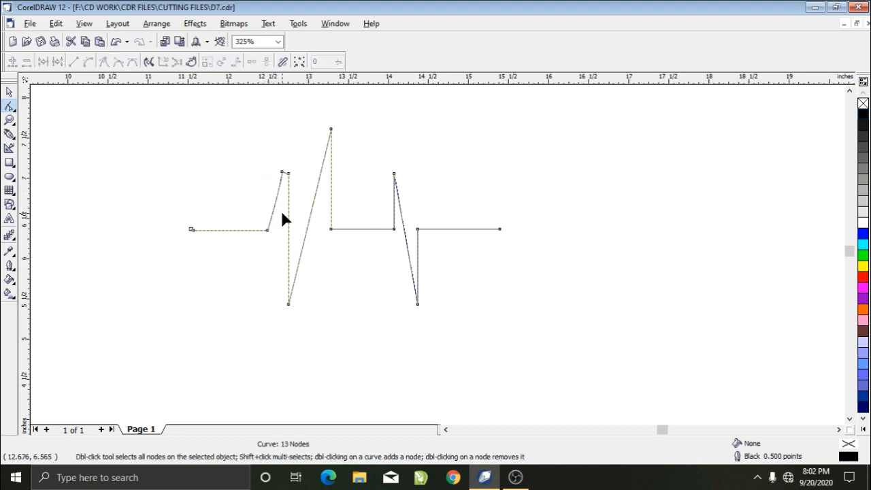
Step: Add a node on the first peak's flat top, pull it up to a point and delete the two corner nodes
scroll(286, 157, "up", 2)
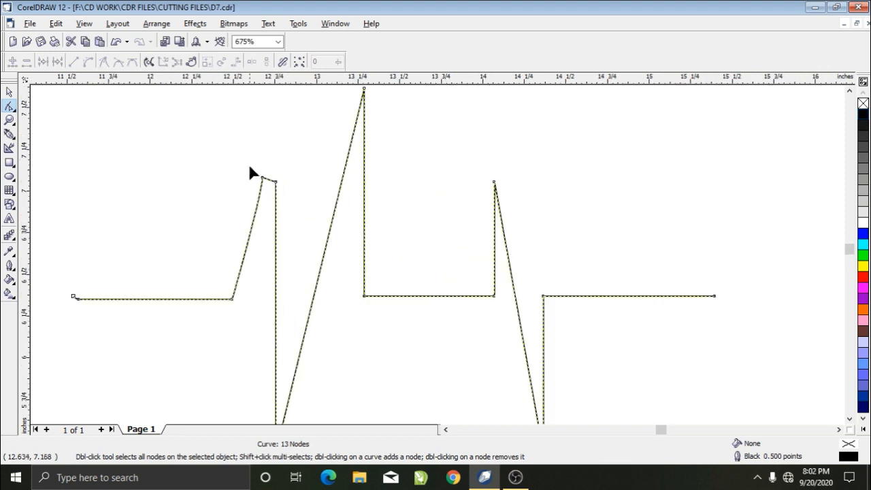
scroll(270, 171, "up", 1)
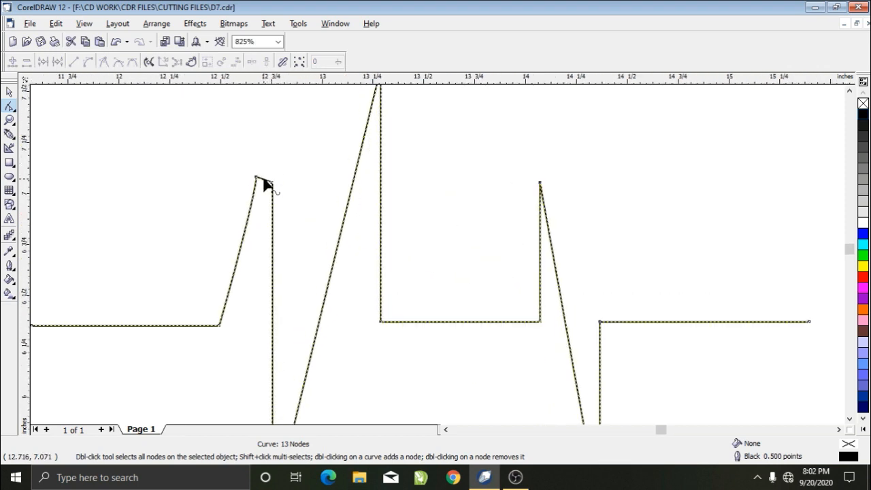
double_click(266, 183)
left_click_drag(266, 181, 269, 145)
left_click_drag(216, 196, 217, 196)
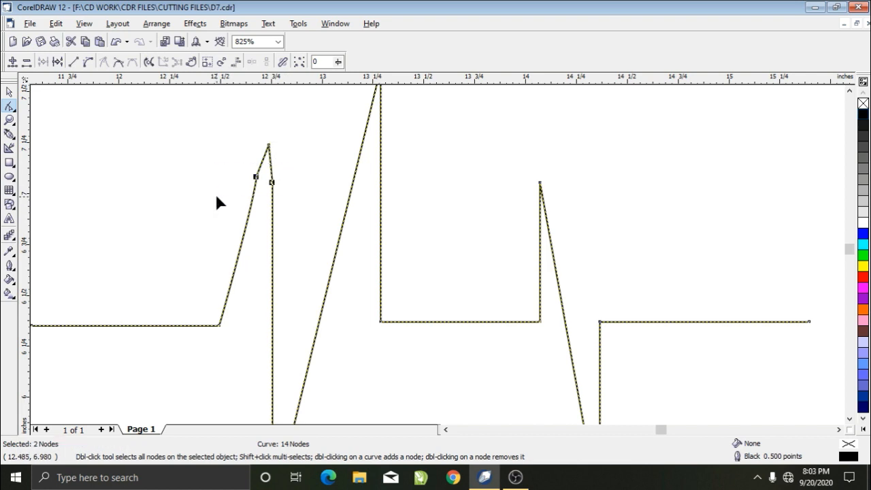
key("Delete")
scroll(337, 258, "down", 3)
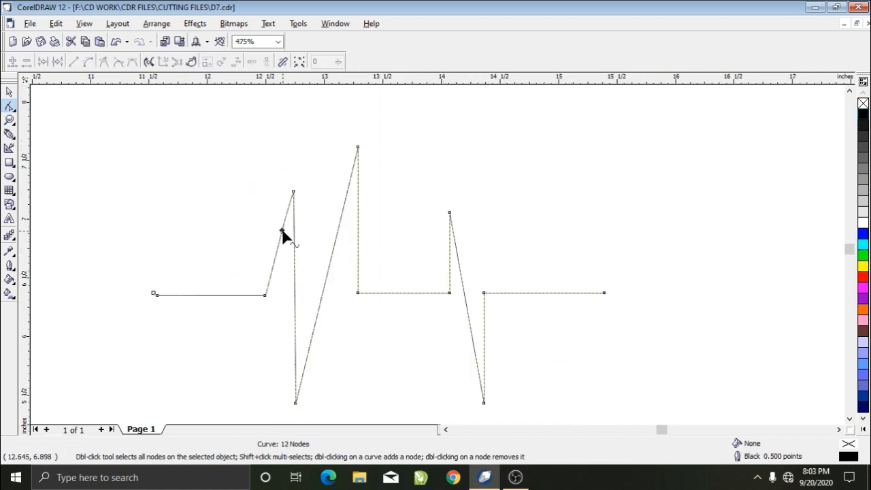
Step: Convert the first peak's rising edge and the baseline segment before it to straight lines
right_click(282, 232)
left_click(312, 265)
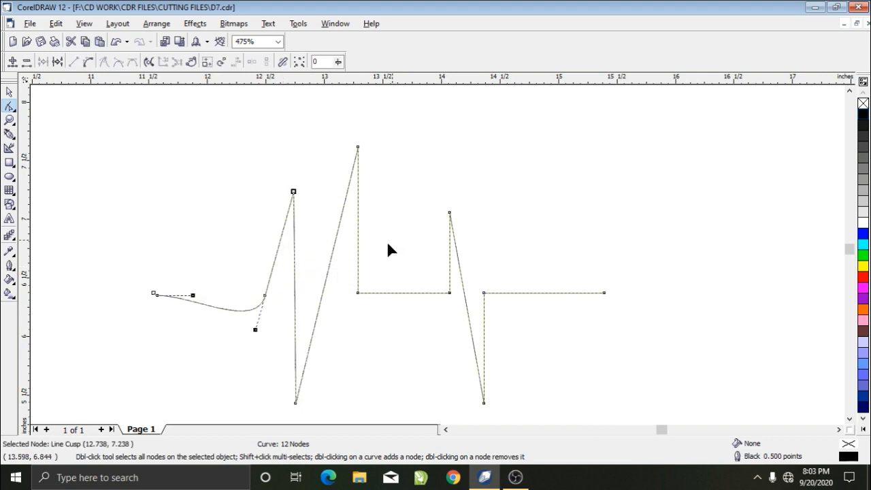
right_click(253, 307)
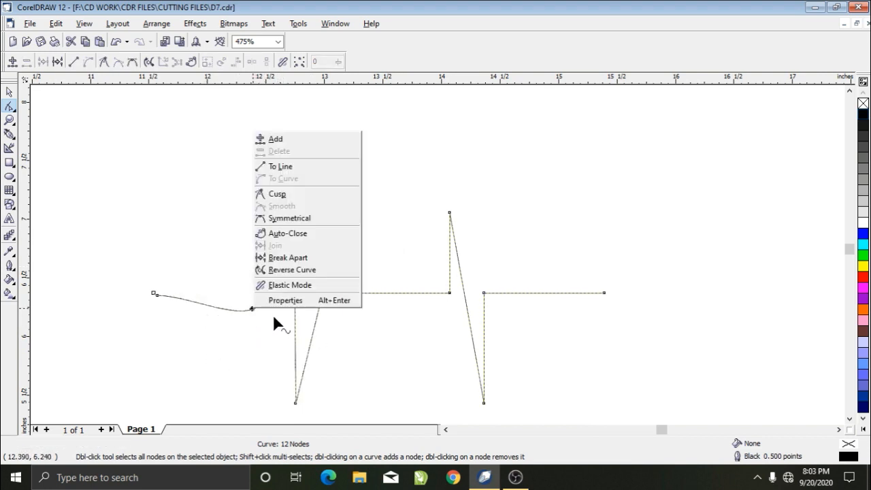
left_click(281, 166)
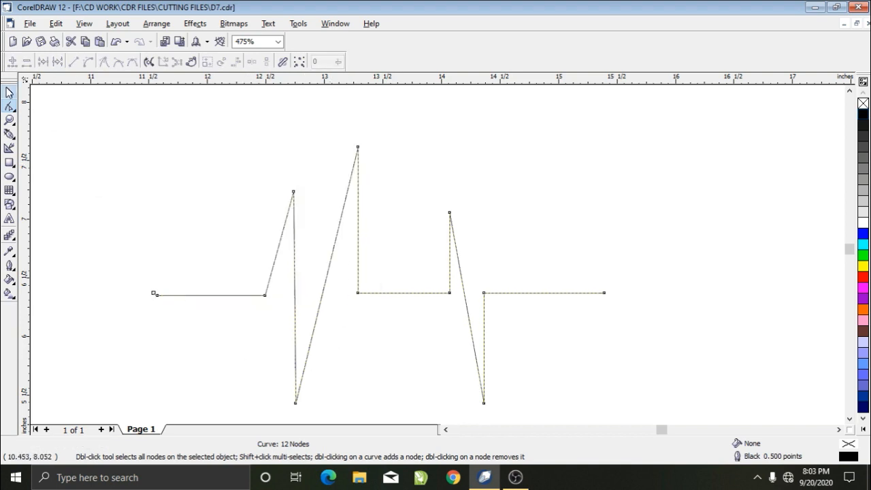
Step: Move the heartbeat line up slightly and set its outline width to 8 pt
left_click(9, 92)
left_click_drag(379, 274, 377, 241)
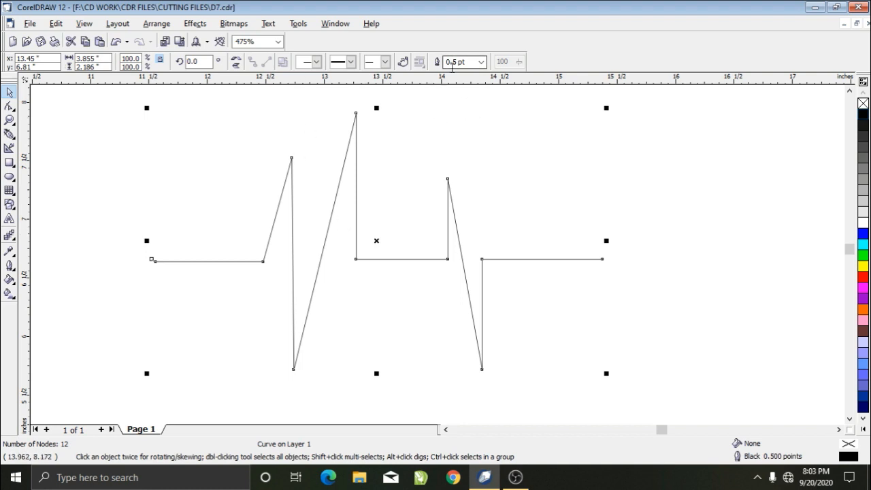
left_click(481, 62)
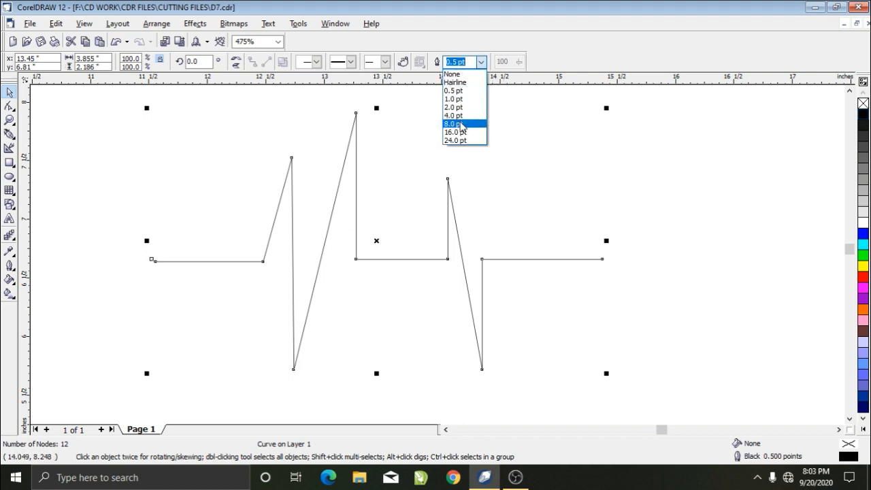
left_click(461, 123)
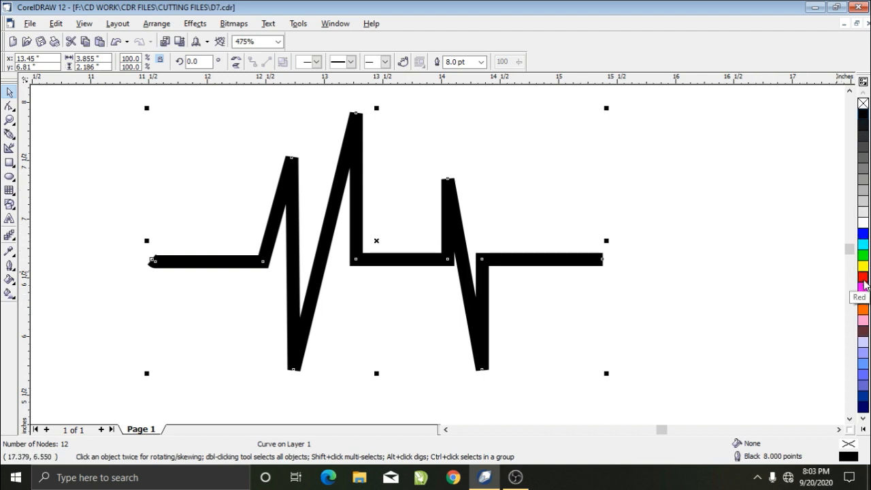
Step: Try a red outline on the heartbeat line and settle on blue as its outline colour
right_click(863, 278)
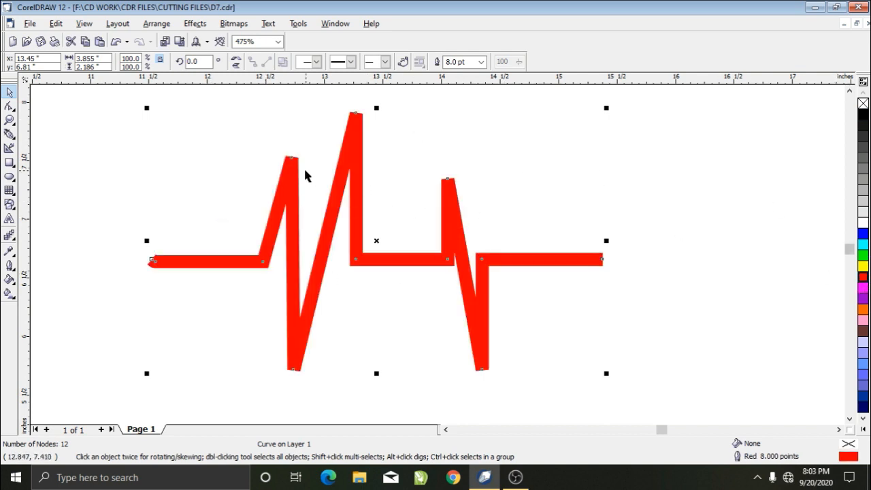
right_click(863, 254)
right_click(863, 234)
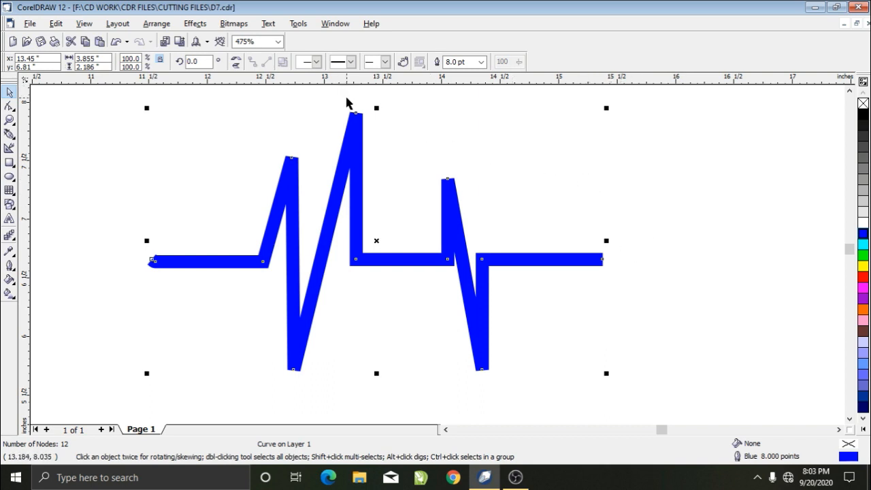
Step: Move the blue heartbeat line down slightly and convert its outline to an object
left_click_drag(355, 139, 356, 149)
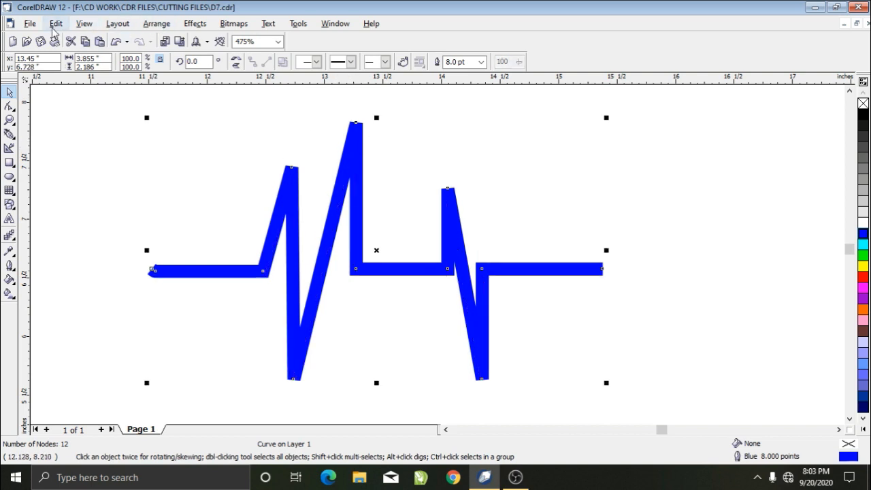
left_click(157, 25)
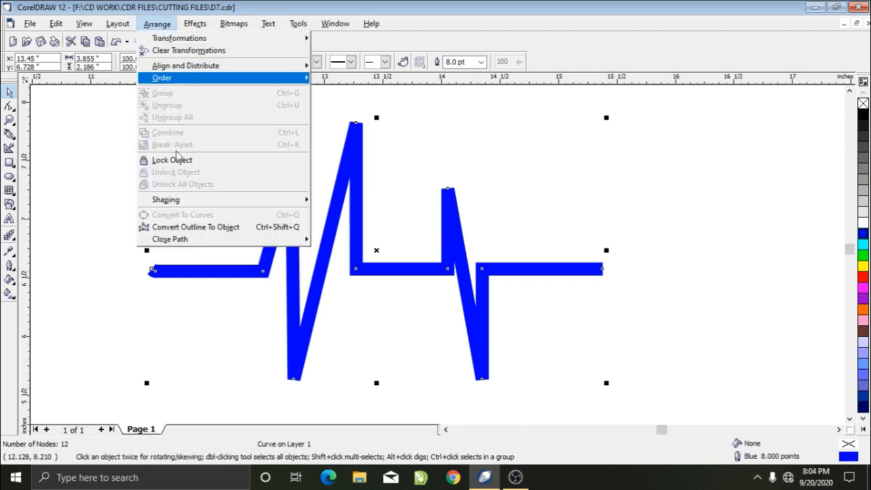
left_click(214, 232)
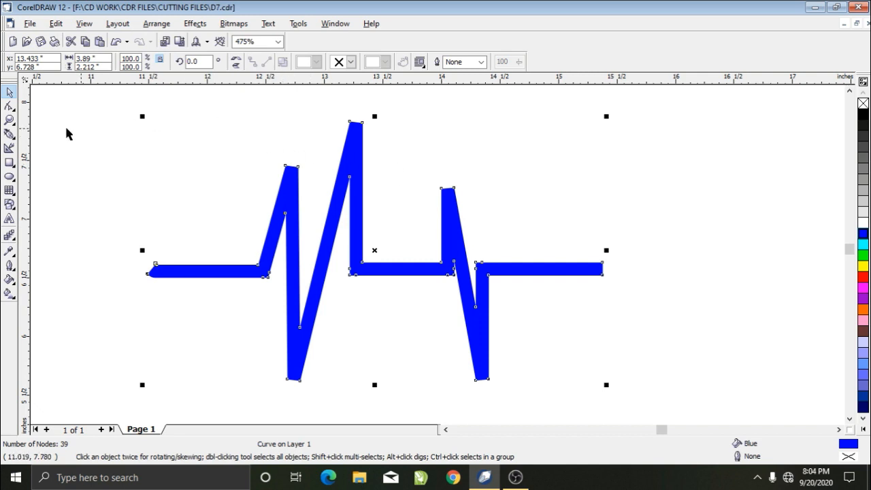
Step: Sharpen the three flat upper peaks by adding a node on each, pulling it up to a point and deleting the corner nodes
left_click(9, 106)
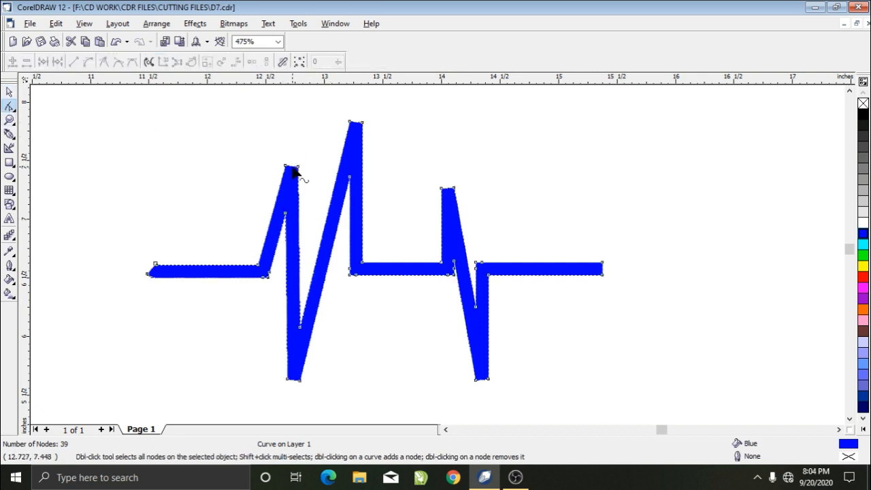
left_click_drag(292, 170, 293, 143)
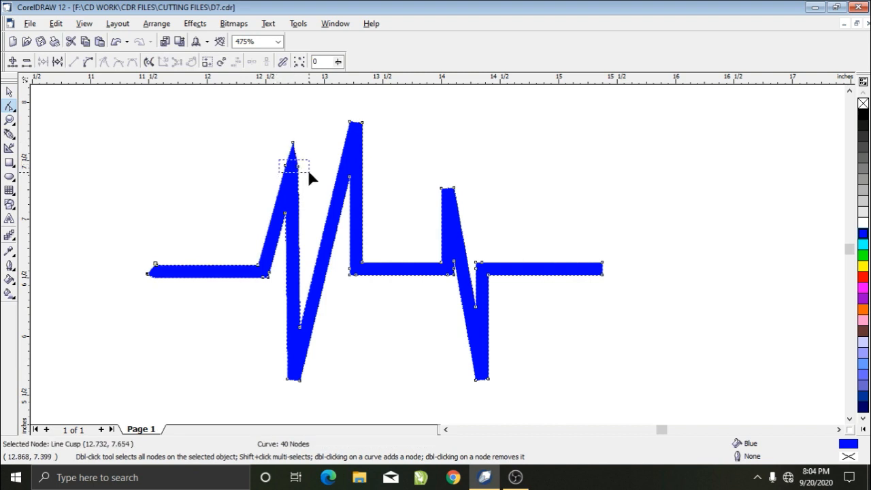
left_click_drag(308, 172, 310, 173)
key("Delete")
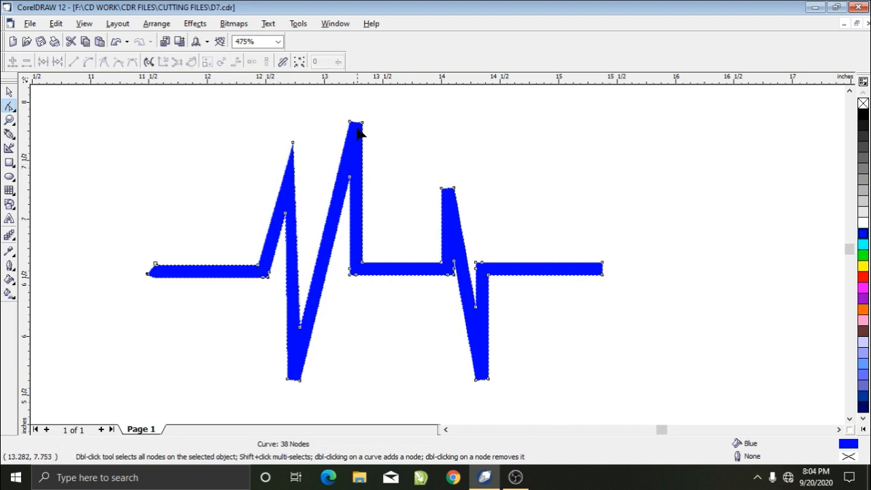
left_click_drag(356, 128, 398, 133)
key("Delete")
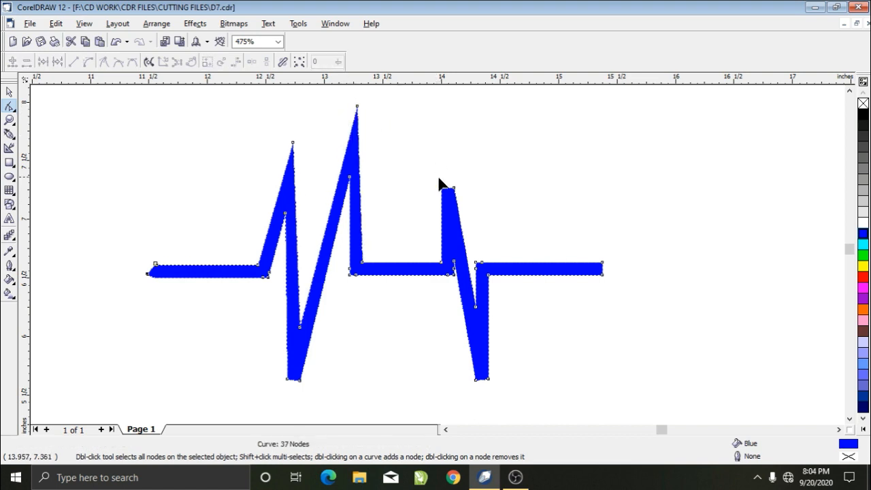
left_click_drag(449, 194, 419, 193)
key("Delete")
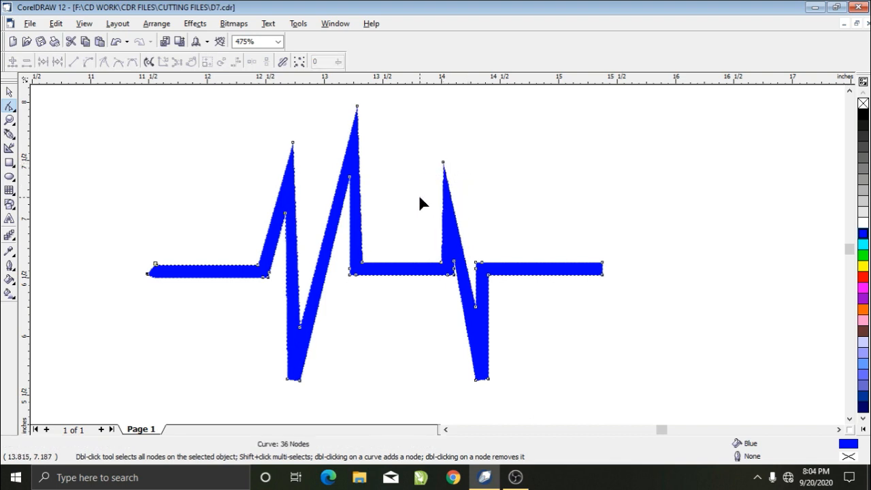
Step: Sharpen the two flat lower peaks by adding a node on each, pulling it down to a point and deleting the corner nodes
double_click(482, 379)
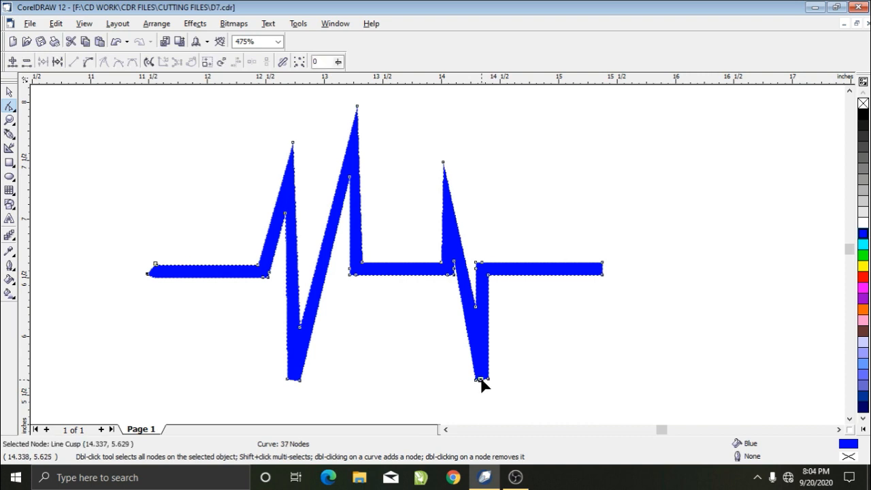
left_click_drag(482, 379, 464, 383)
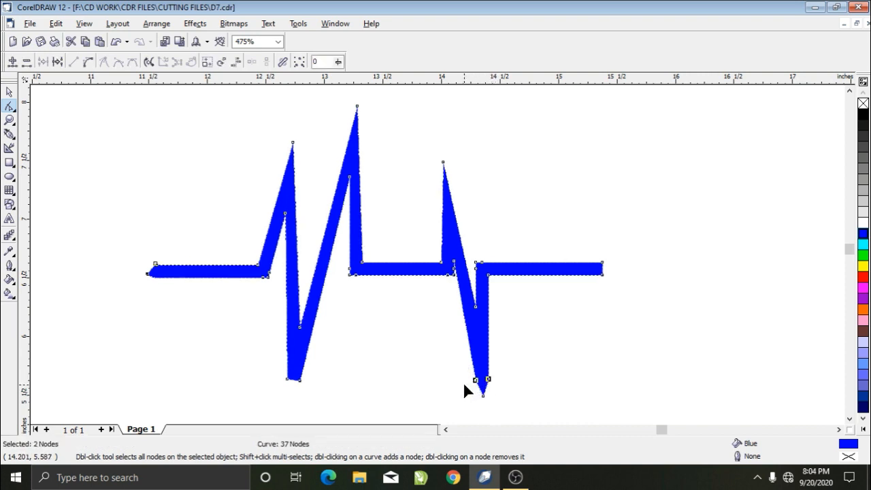
key("Delete")
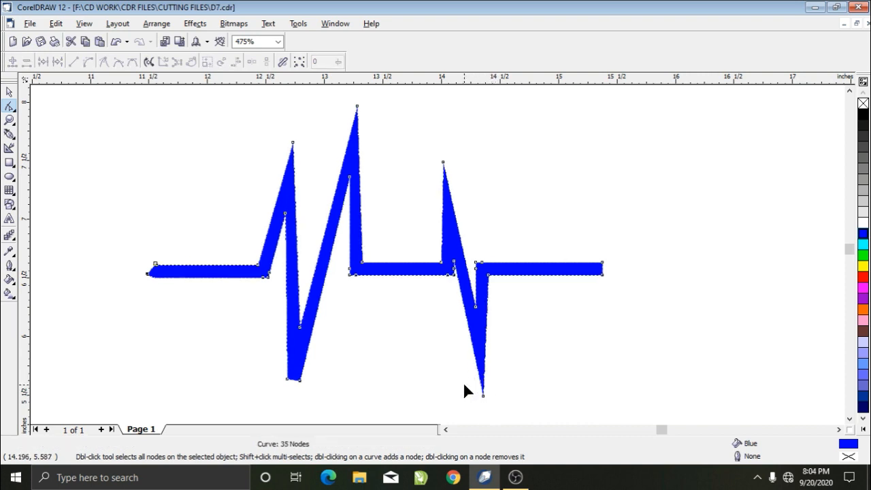
double_click(292, 380)
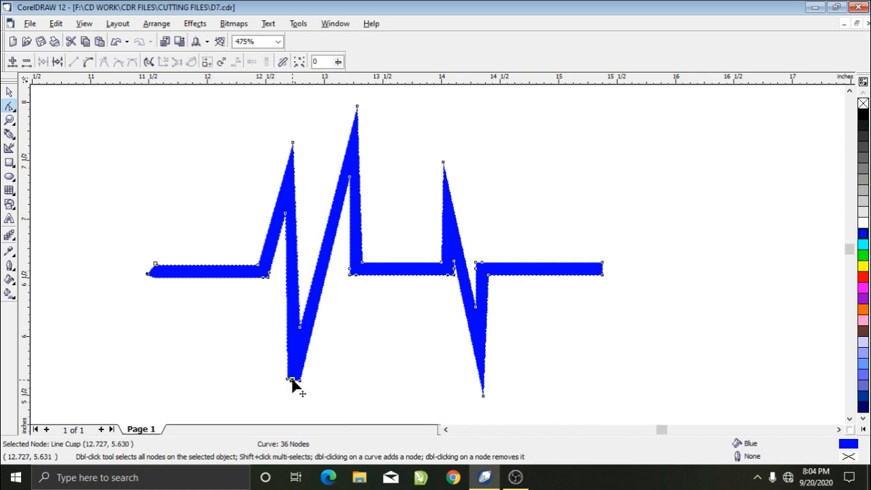
left_click_drag(292, 383, 273, 384)
key("Delete")
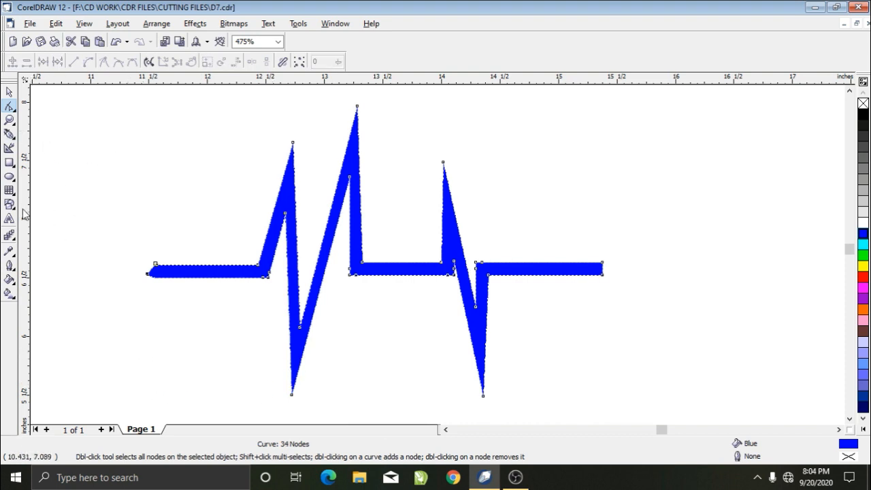
Step: Draw a rectangle about 0.32 by 0.40 inches over the line's uneven starting end and cut that end off with Simplify
left_click(9, 162)
left_click_drag(127, 243, 165, 291)
left_click(10, 90)
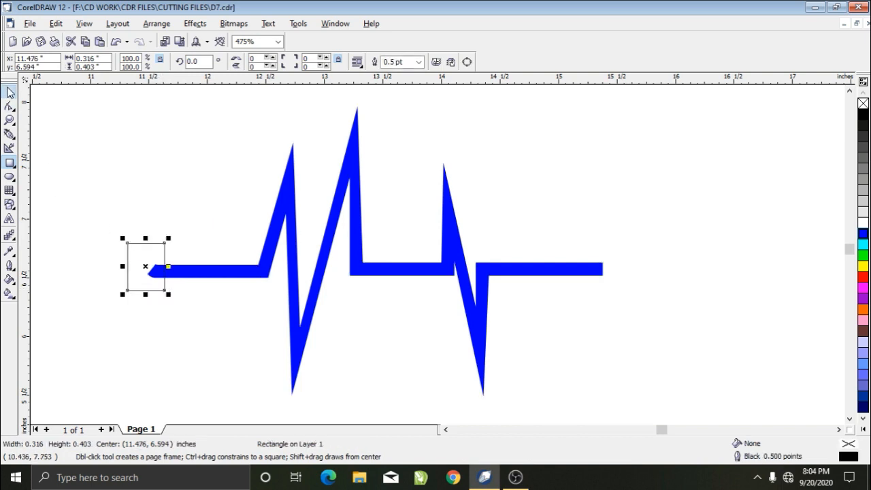
left_click(220, 270, "shift")
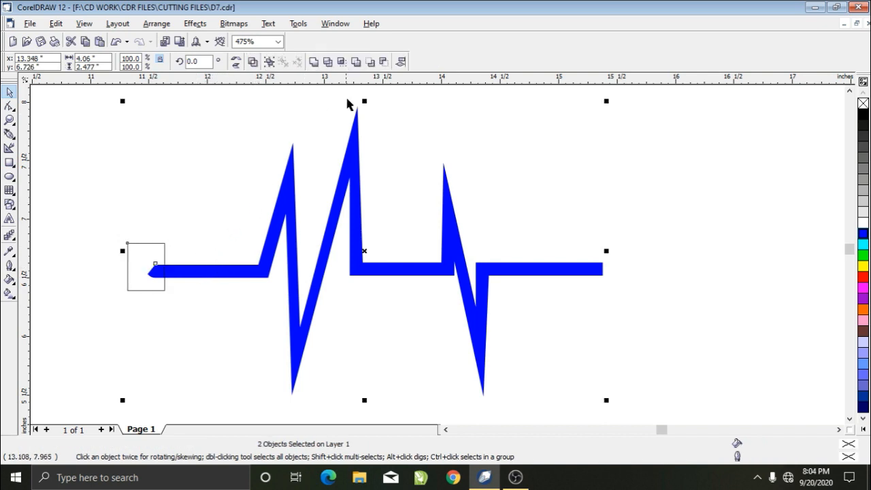
left_click(356, 62)
Step: Delete the cutting rectangle beside the trimmed end of the heartbeat shape
left_click(474, 182)
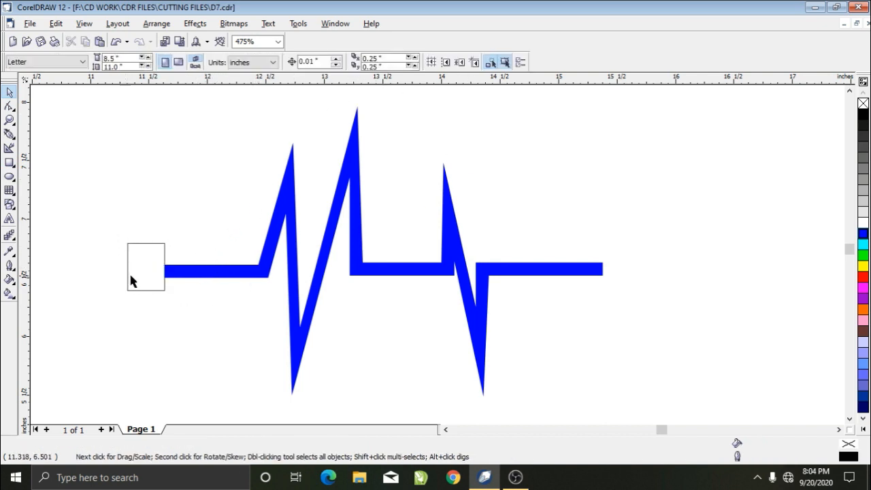
left_click(128, 275)
key("Delete")
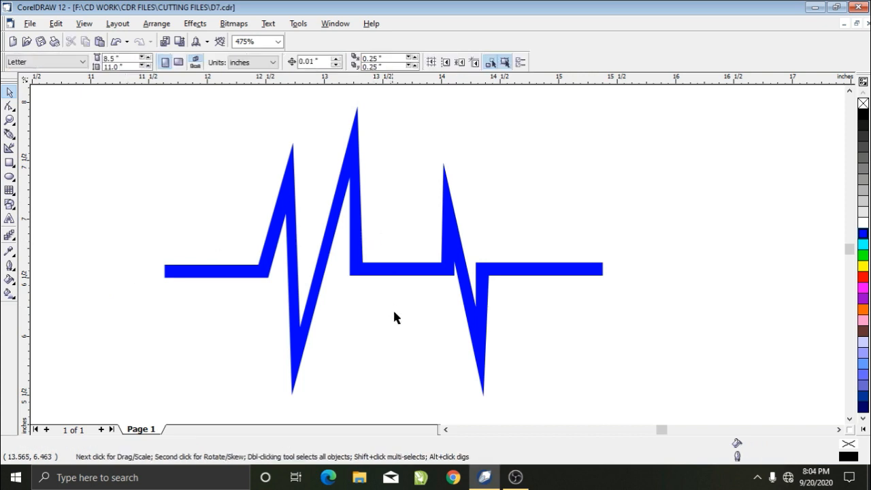
scroll(402, 314, "down", 6)
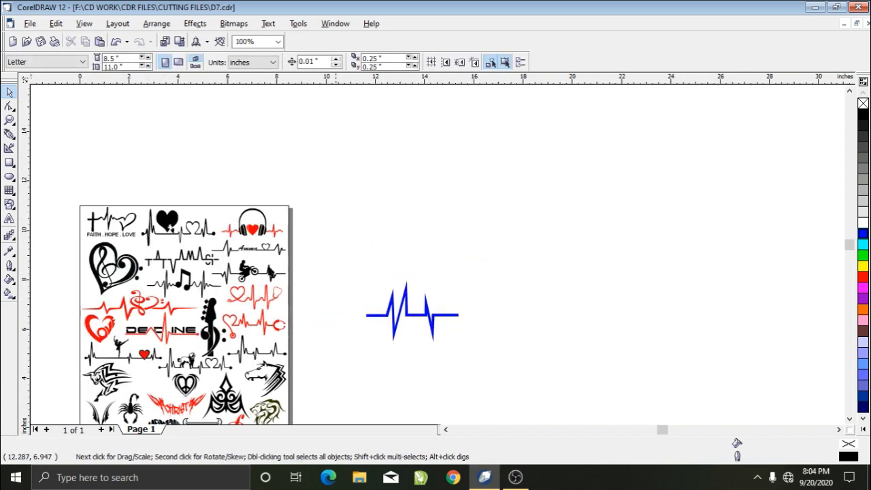